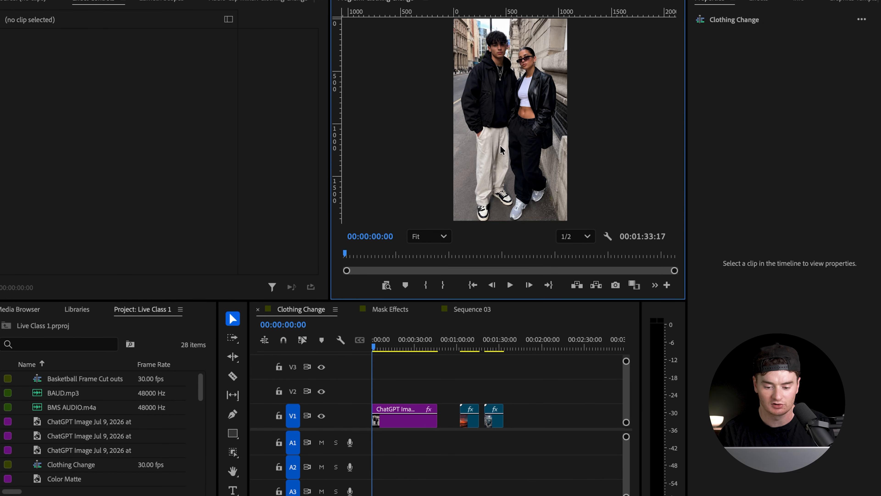
Inspect the couple photo and the sunset background clip in the Clothing Change sequence with the preview set to Fit.
scroll(536, 61, "up", 3)
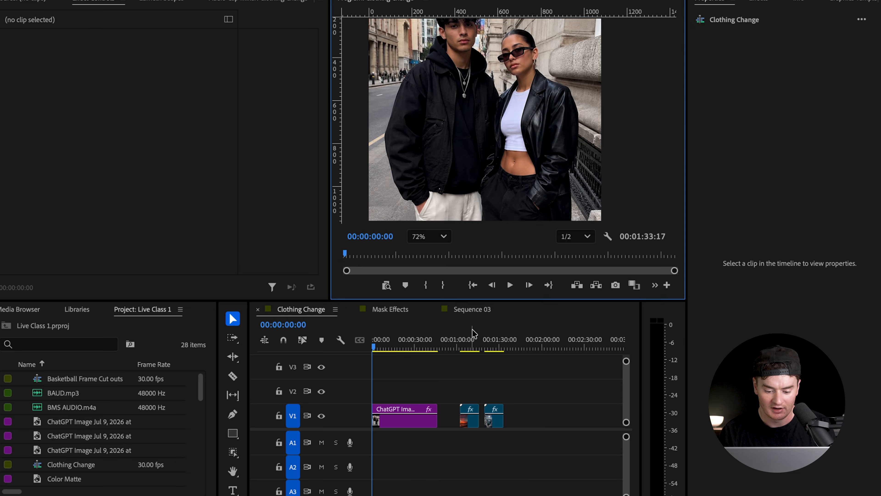
left_click(469, 346)
left_click(434, 240)
left_click(435, 257)
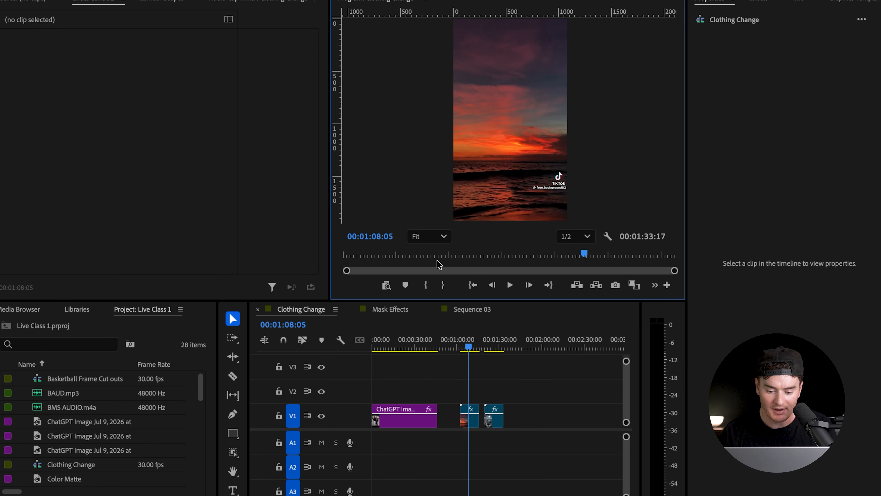
Set the scale of the cloud background clip to 190 and return the playhead to the sequence start.
left_click_drag(471, 341, 495, 344)
left_click(494, 416)
left_click_drag(124, 86, 154, 85)
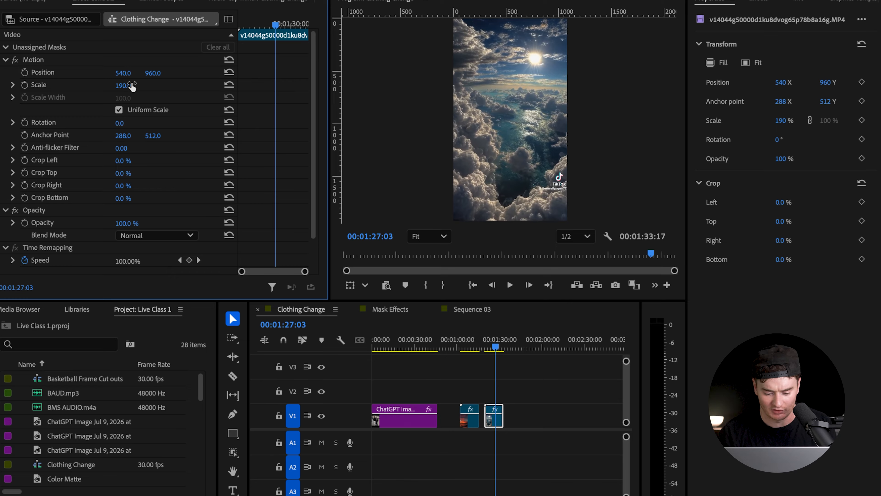
key("Home")
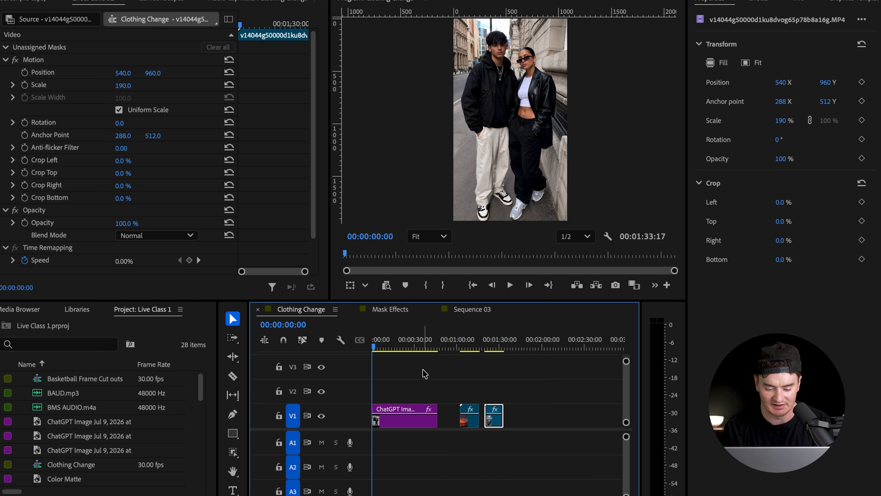
Mask the man's black jacket in the couple photo clip with a smooth Object Mask.
left_click(232, 414)
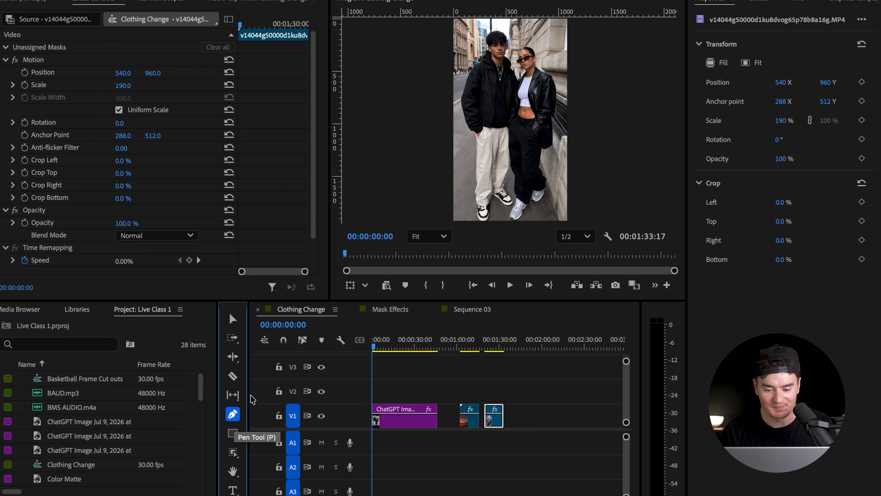
key("v")
left_click(393, 420)
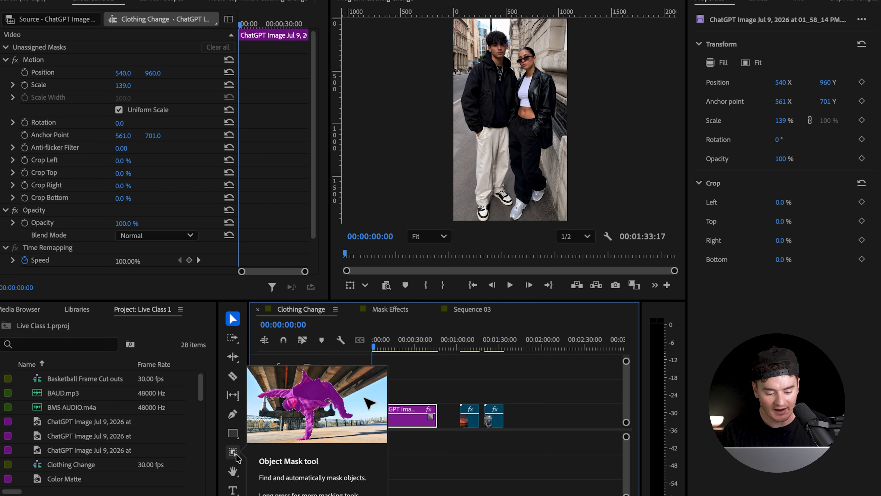
left_click(236, 456)
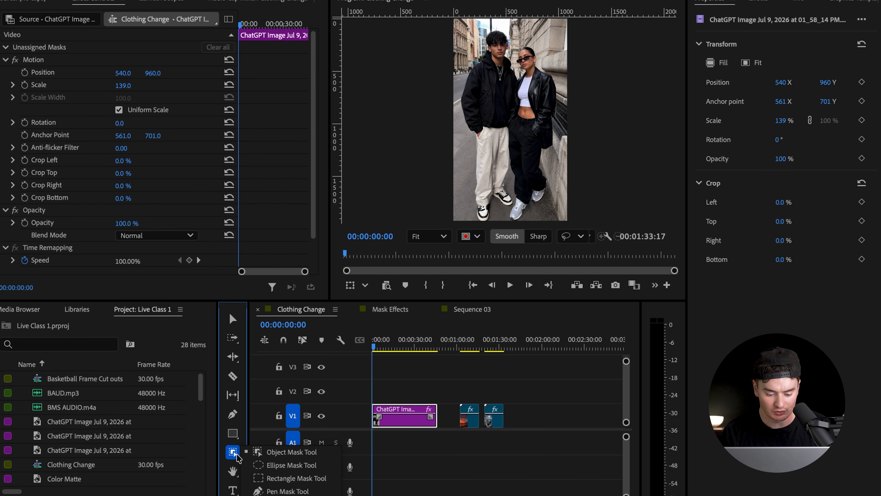
left_click(277, 491)
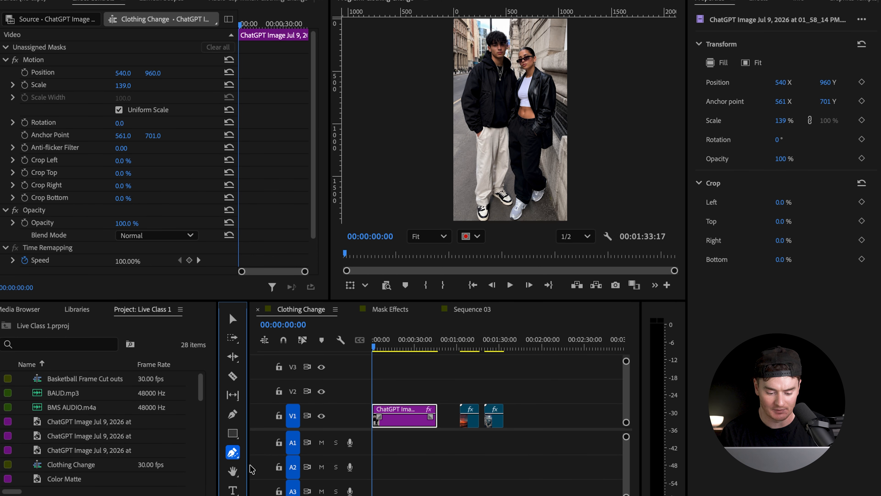
left_click(237, 459)
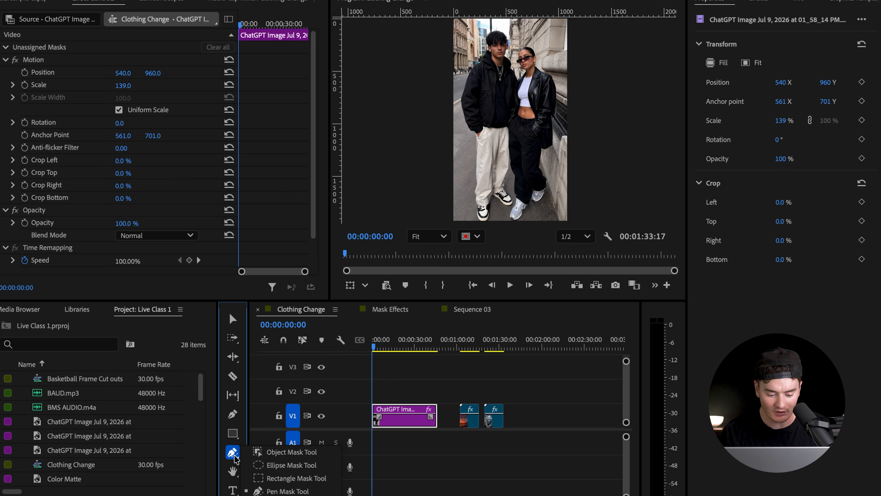
left_click(264, 454)
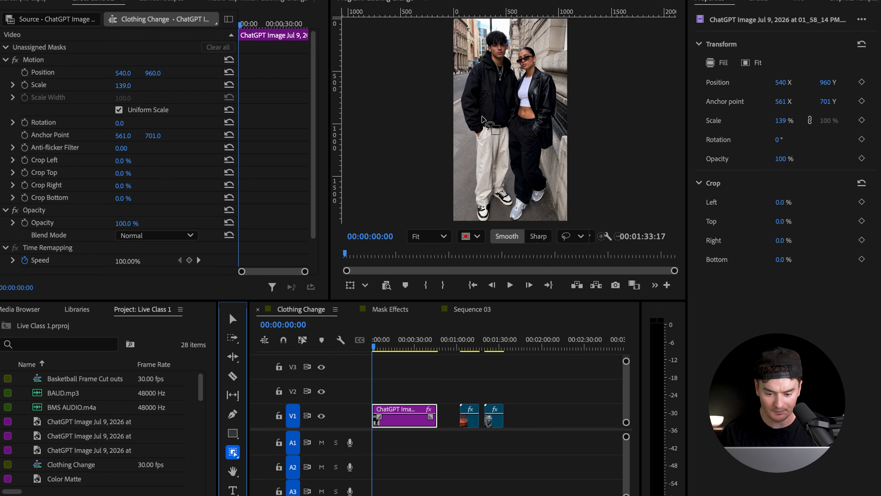
scroll(496, 62, "up", 2)
scroll(484, 47, "up", 1)
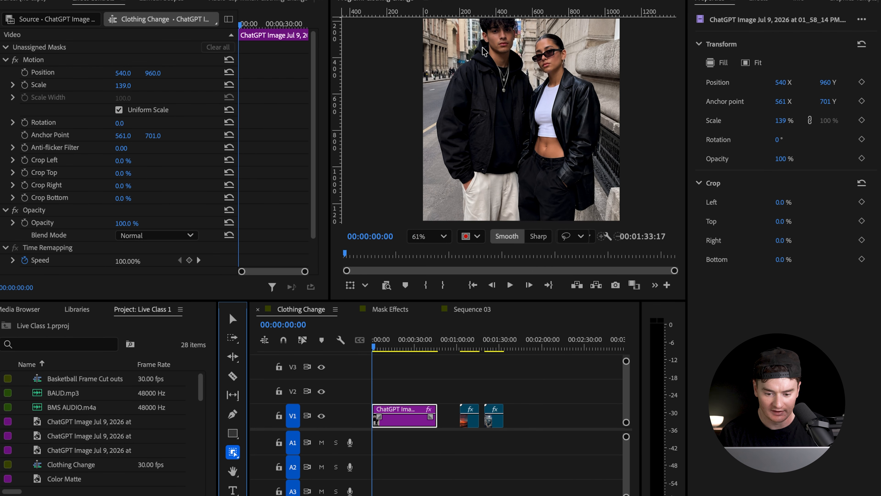
scroll(483, 45, "up", 1)
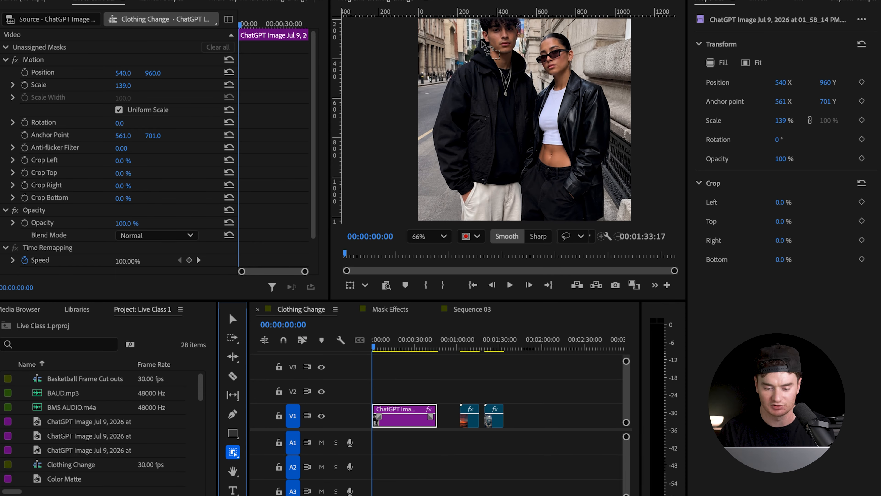
mouse_move(482, 44)
left_mouse_down()
mouse_move(447, 70)
mouse_move(434, 120)
mouse_move(433, 170)
mouse_move(460, 194)
mouse_move(525, 160)
mouse_move(531, 72)
mouse_move(520, 50)
mouse_move(482, 42)
left_mouse_up()
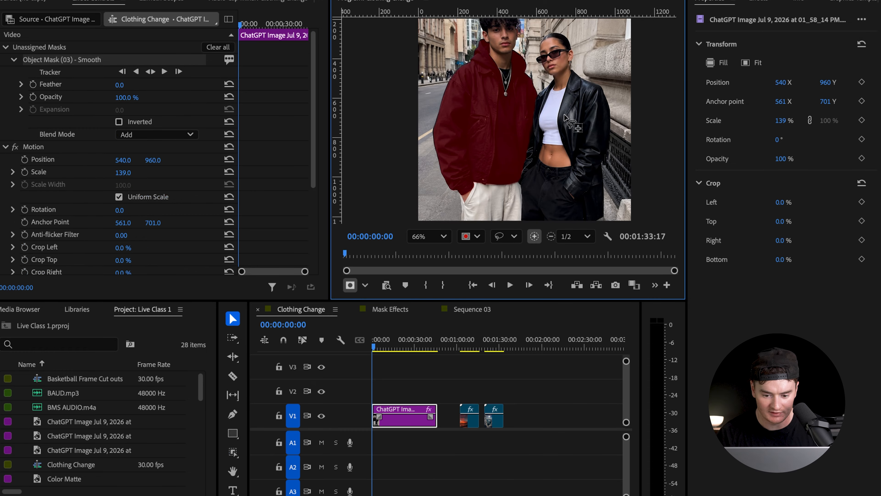
Add the black shirt area around the man's necklaces to the object mask and fit the preview.
scroll(518, 77, "up", 10)
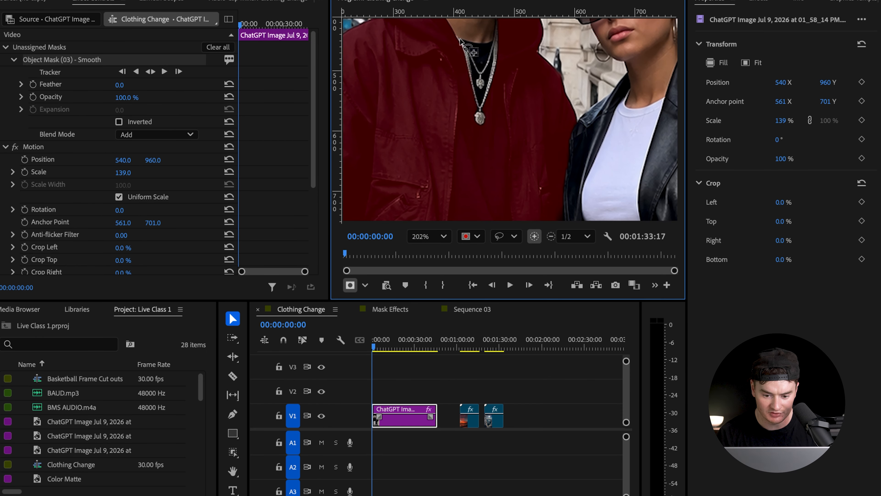
mouse_move(458, 39)
left_mouse_down()
mouse_move(487, 48)
mouse_move(486, 104)
mouse_move(461, 104)
mouse_move(456, 61)
mouse_move(492, 47)
left_mouse_up()
scroll(496, 80, "down", 8)
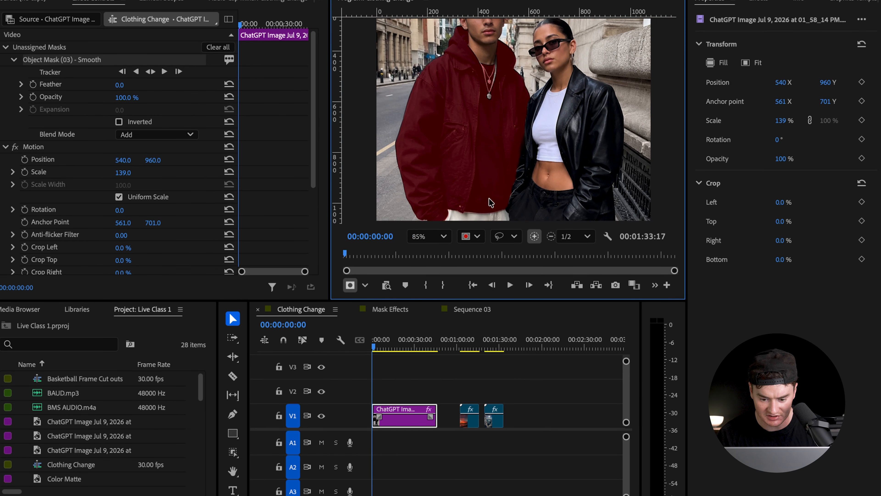
scroll(486, 192, "down", 3)
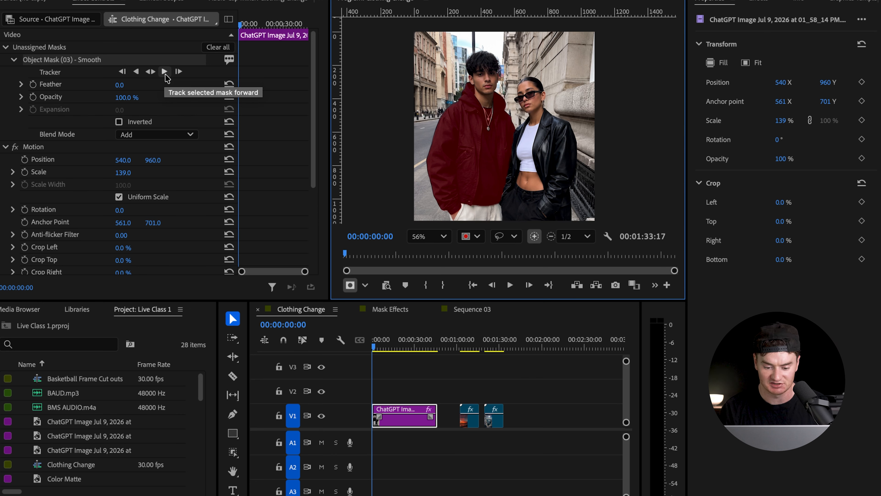
left_click(423, 243)
left_click(426, 257)
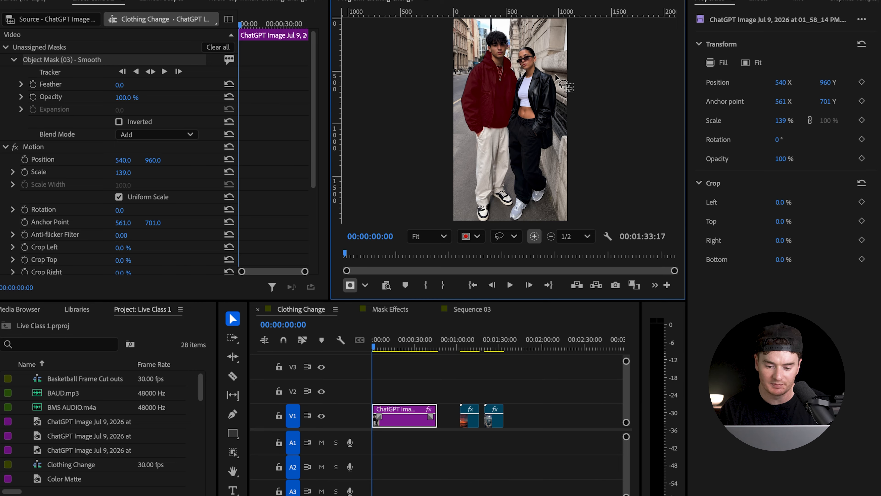
Add the woman's black trousers to the same object mask.
scroll(555, 75, "up", 5)
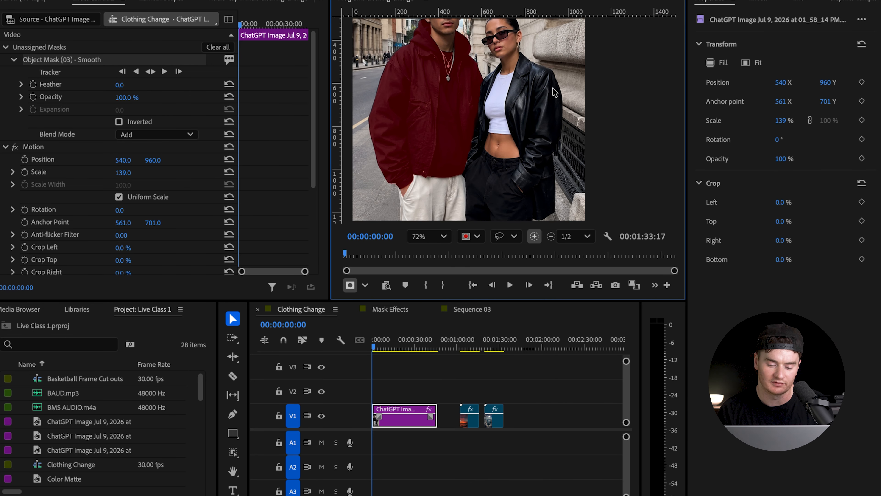
scroll(554, 92, "up", 2)
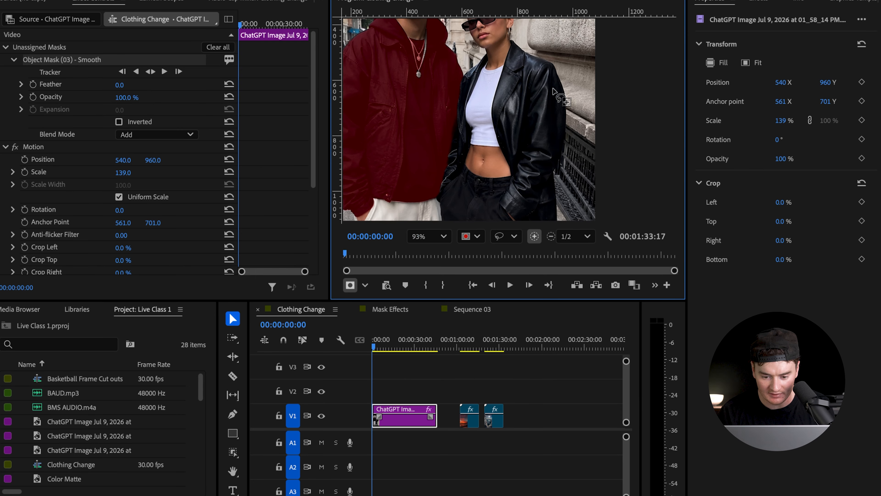
scroll(508, 76, "down", 6)
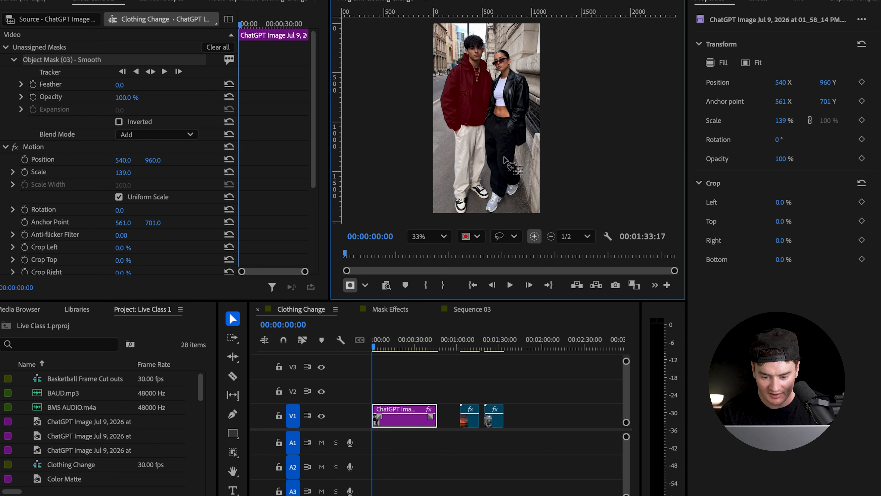
scroll(513, 184, "up", 3)
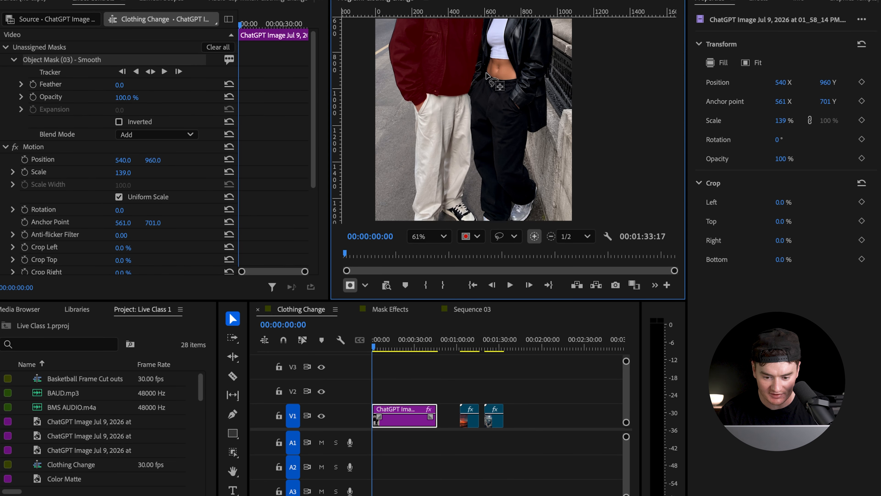
mouse_move(487, 73)
left_mouse_down()
mouse_move(514, 76)
mouse_move(508, 103)
mouse_move(517, 110)
mouse_move(528, 100)
mouse_move(537, 195)
mouse_move(484, 215)
mouse_move(487, 74)
left_mouse_up()
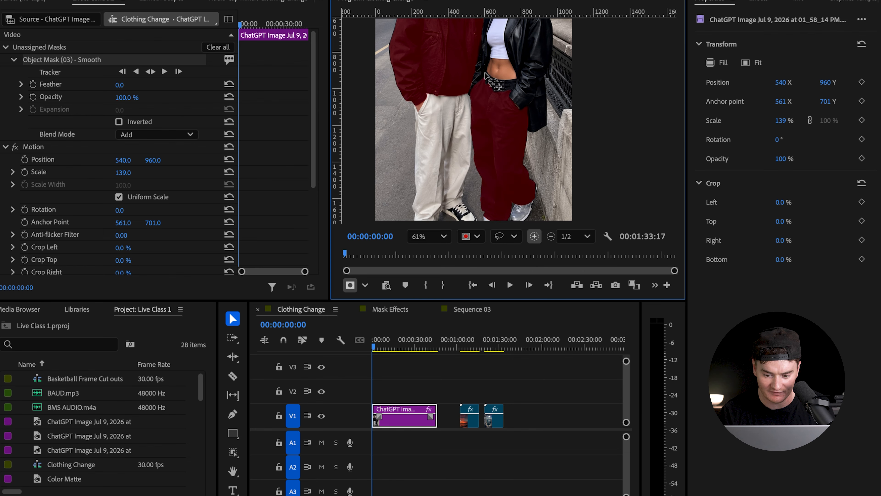
Add the missed waistband and the gap below it on the woman's trousers to the object mask.
scroll(482, 77, "up", 3)
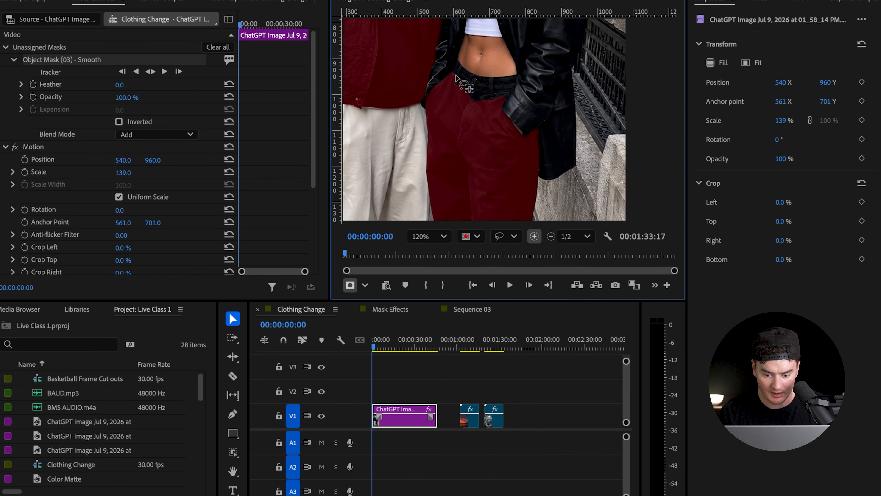
scroll(456, 73, "up", 1)
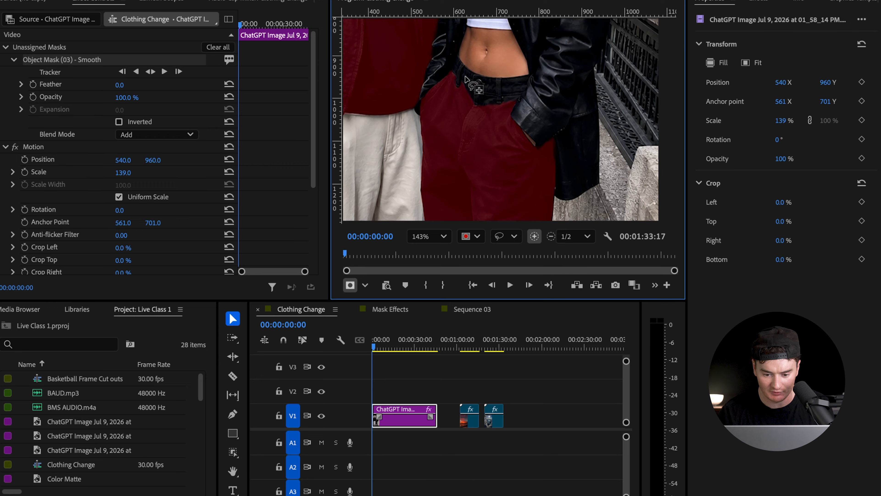
mouse_move(452, 75)
left_mouse_down()
mouse_move(493, 82)
mouse_move(523, 75)
mouse_move(519, 98)
mouse_move(486, 104)
mouse_move(452, 75)
left_mouse_up()
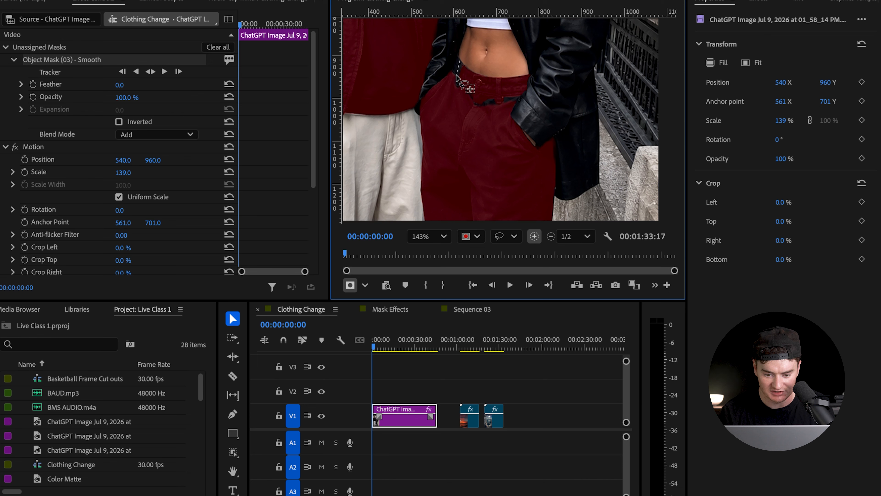
mouse_move(483, 92)
left_mouse_down()
mouse_move(469, 91)
mouse_move(512, 108)
mouse_move(473, 92)
left_mouse_up()
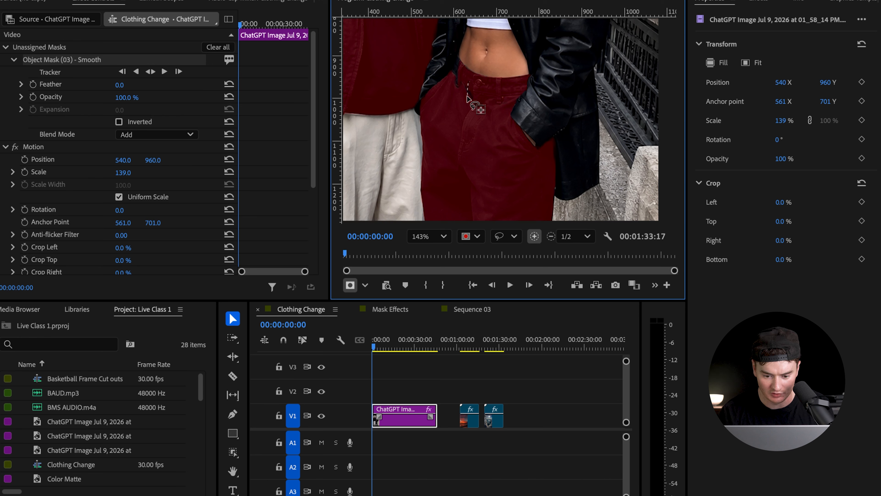
scroll(472, 96, "up", 2)
scroll(471, 101, "down", 5)
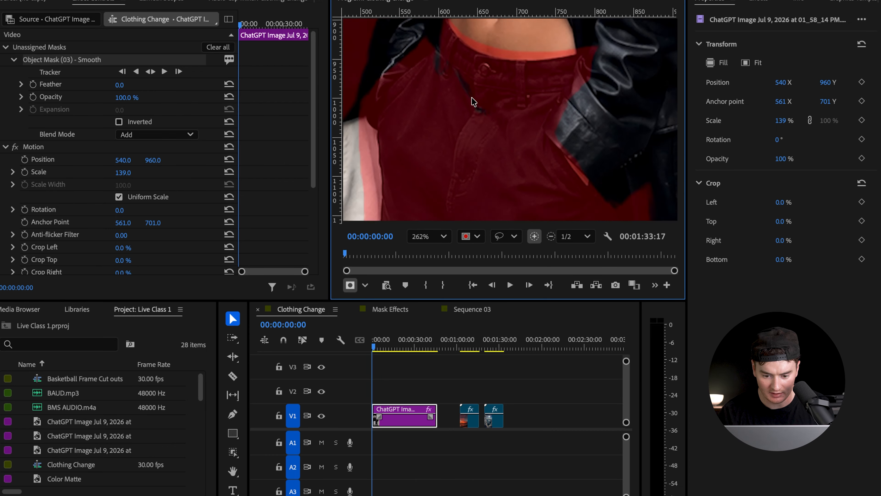
scroll(489, 215, "up", 1)
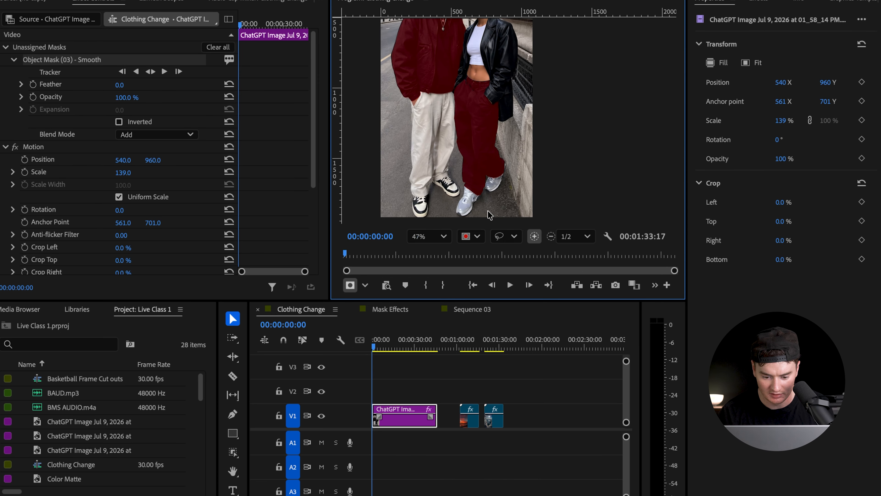
left_click(434, 236)
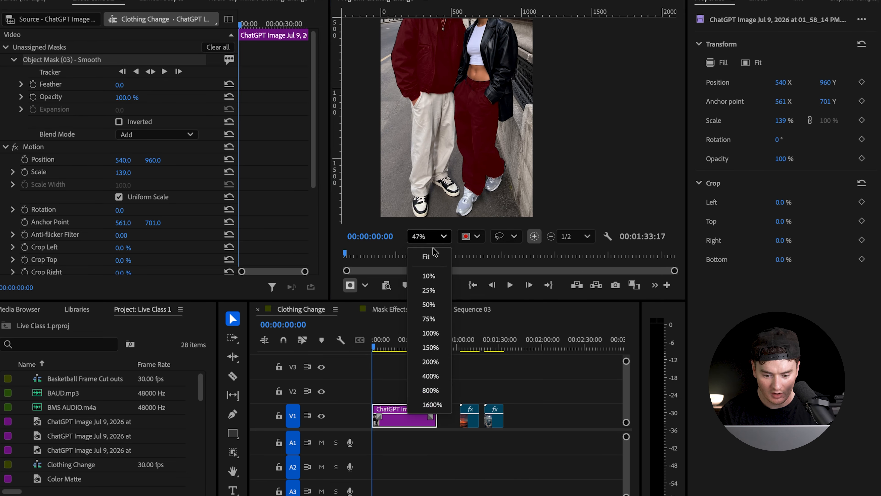
left_click(427, 257)
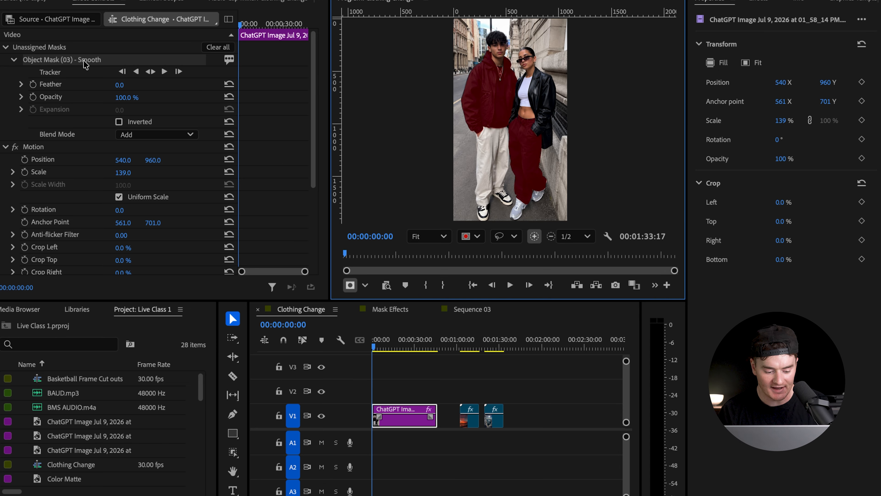
Assign the object mask to the photo clip's Opacity effect, invert it, and deselect the clip.
scroll(76, 284, "down", 1)
scroll(77, 274, "down", 2)
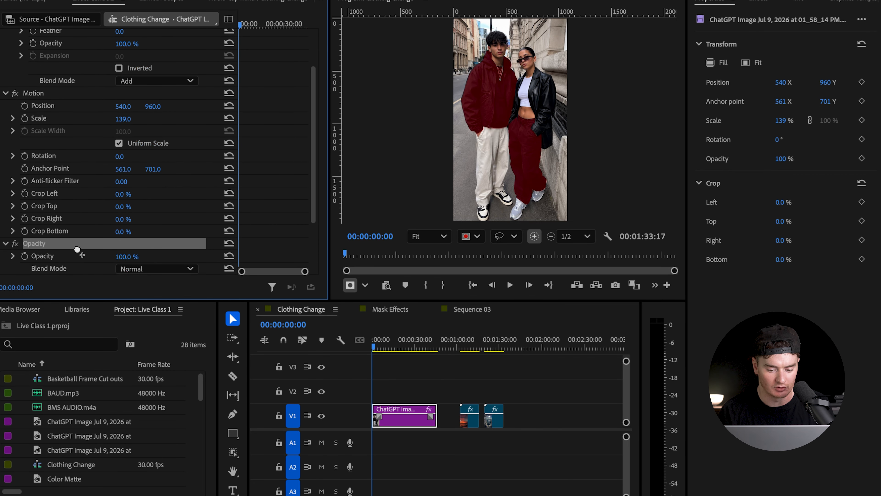
left_click_drag(78, 252, 77, 246)
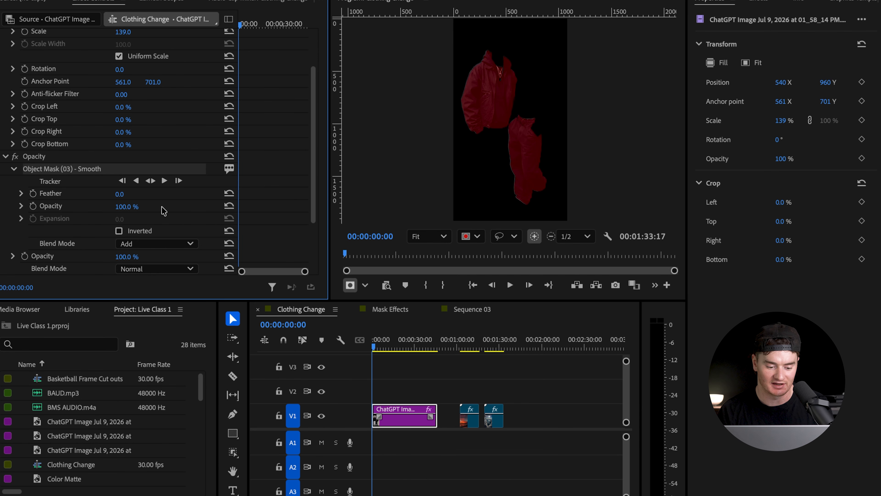
left_click(119, 230)
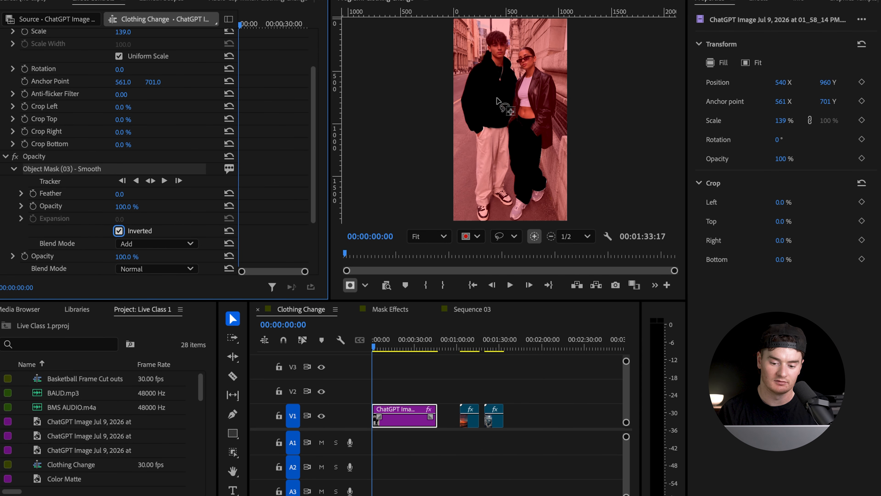
scroll(497, 98, "up", 3)
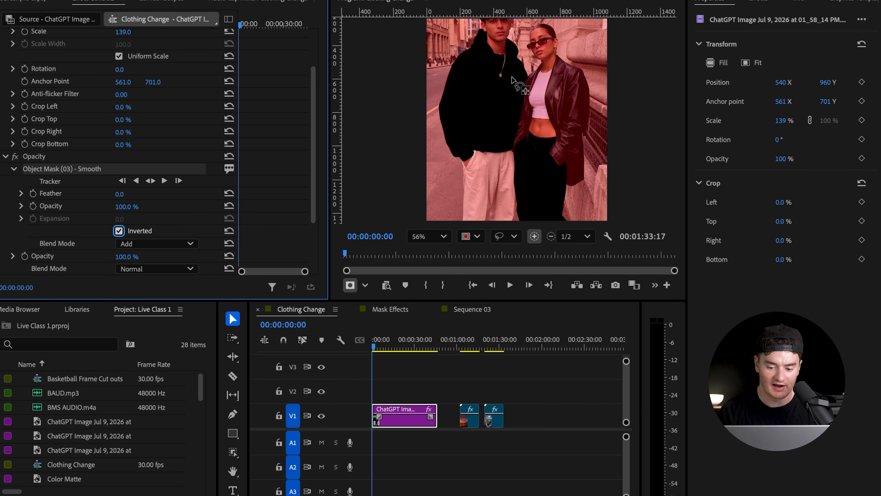
left_click(421, 360)
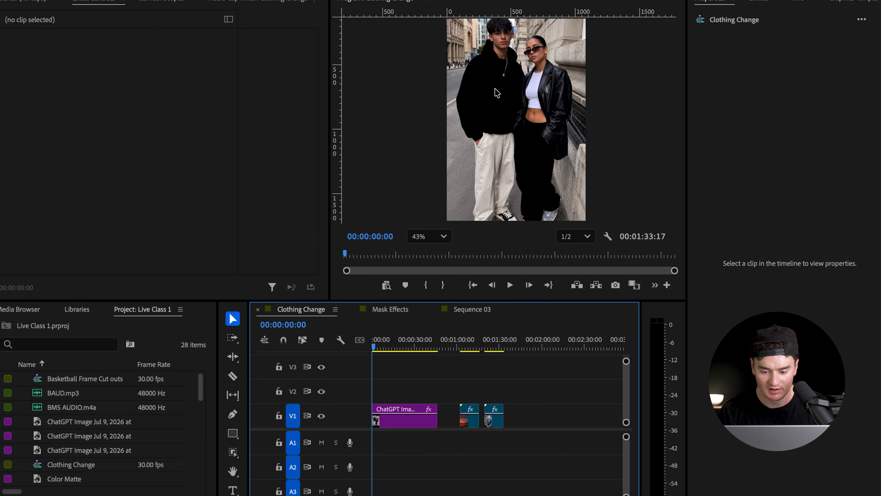
Preview the sunset and cloud background clips and the photo in the sequence, with the program preview set to Fit.
left_click(469, 343)
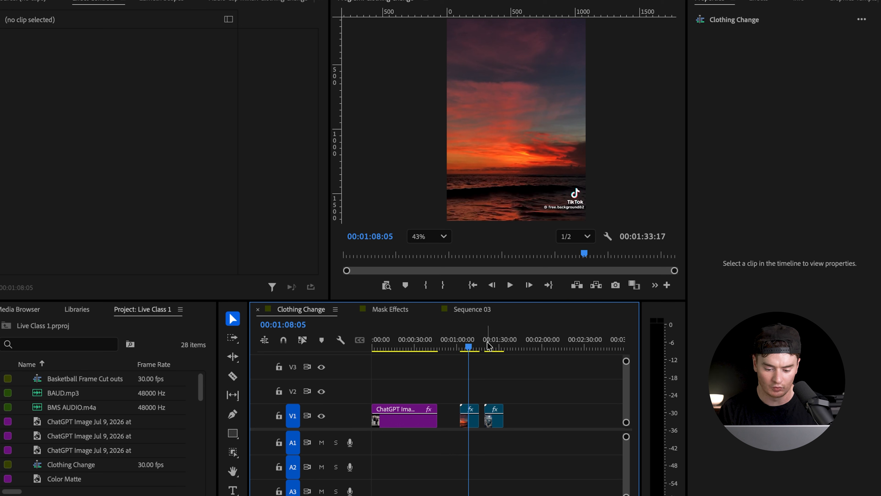
left_click(493, 347)
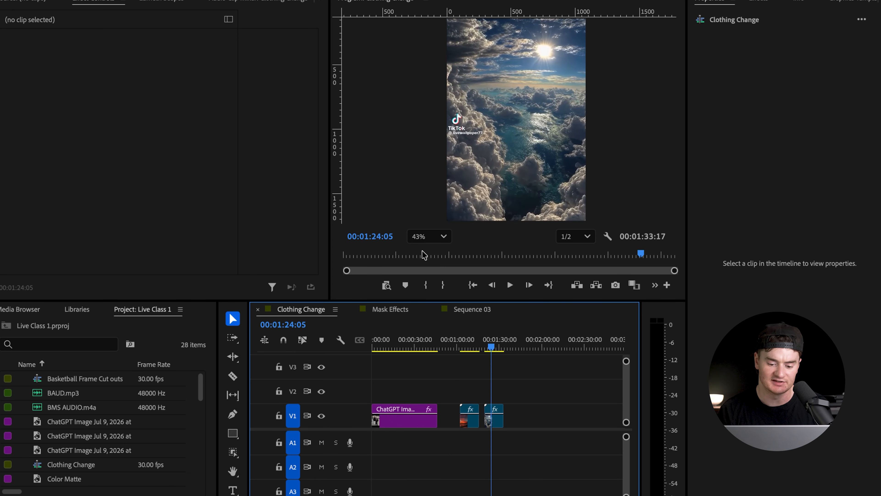
left_click(423, 238)
left_click(425, 257)
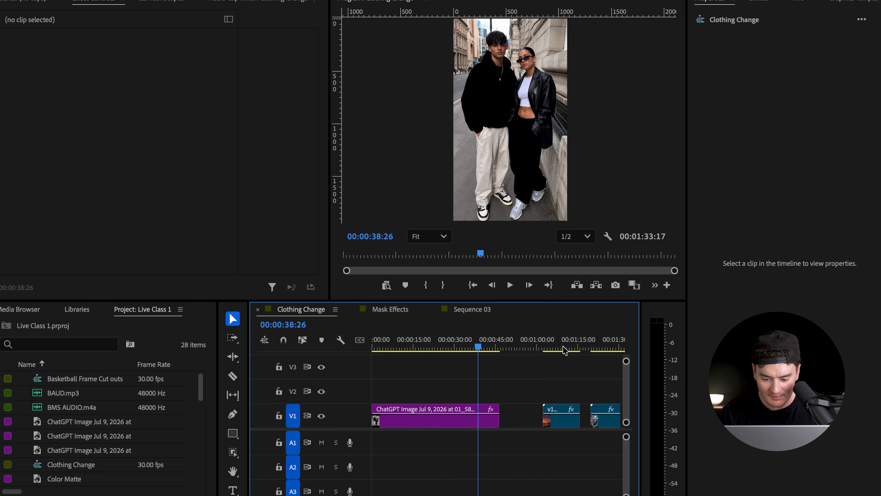
left_click(563, 348)
key("minus")
key("minus")
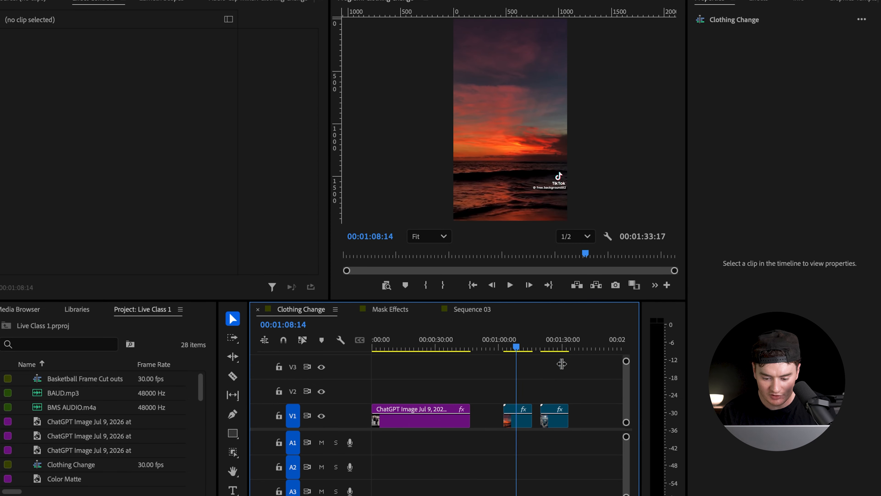
left_click(531, 347)
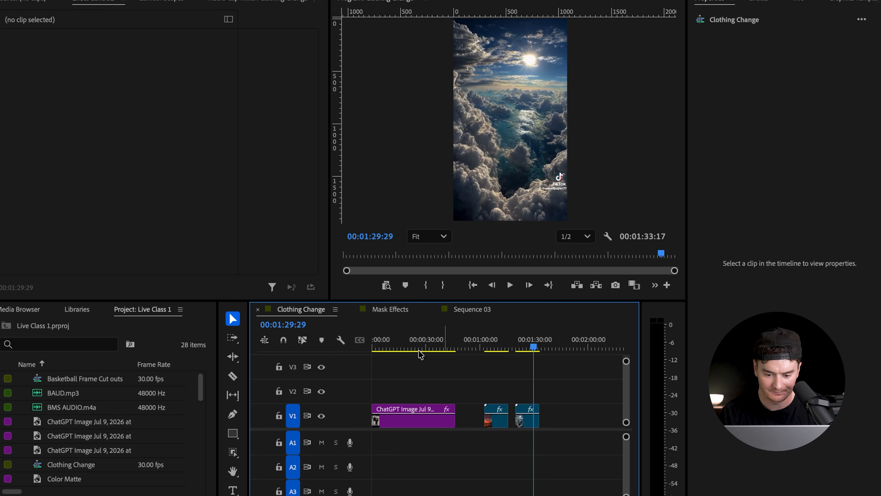
left_click(398, 348)
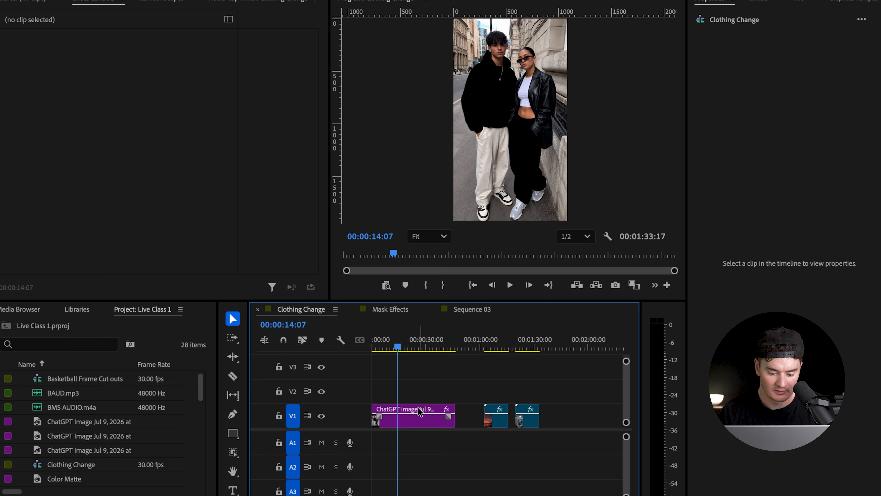
Move the photo clip up to V3 and place the cloud video on V2 beneath it at the sequence start.
left_click_drag(420, 412, 419, 359)
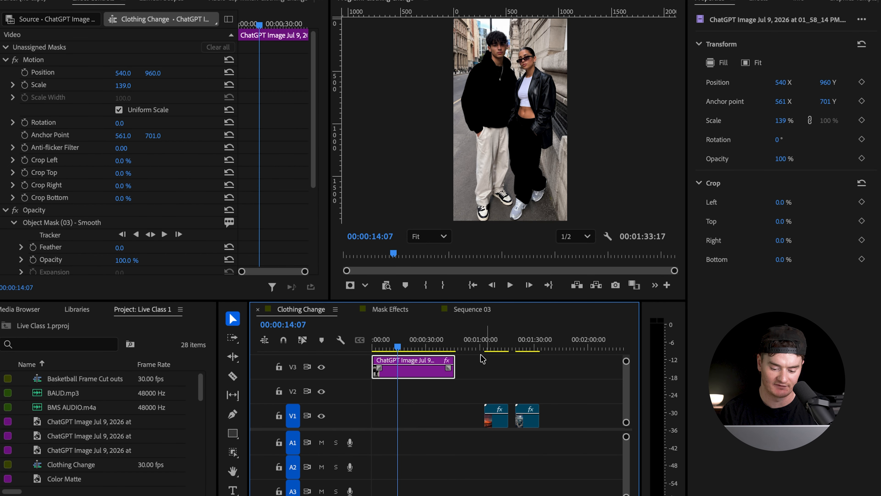
left_click_drag(519, 413, 369, 394)
left_click(384, 343)
key("equal")
key("equal")
key("equal")
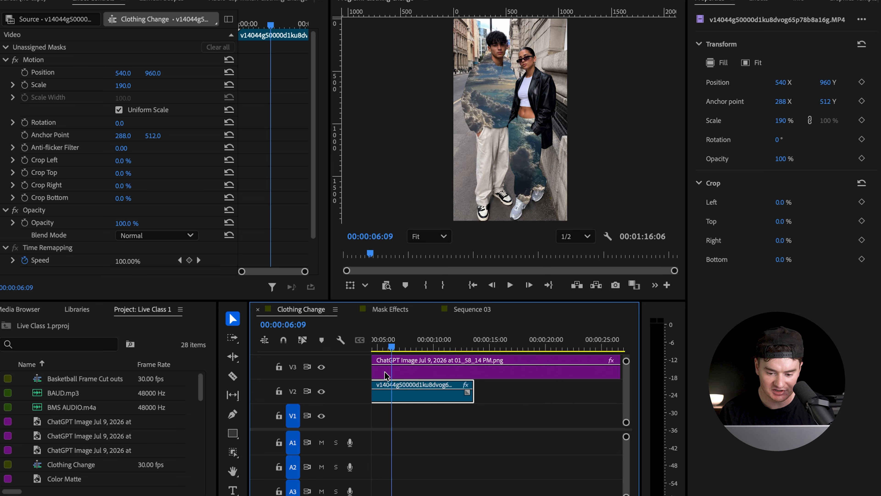
scroll(506, 82, "up", 1)
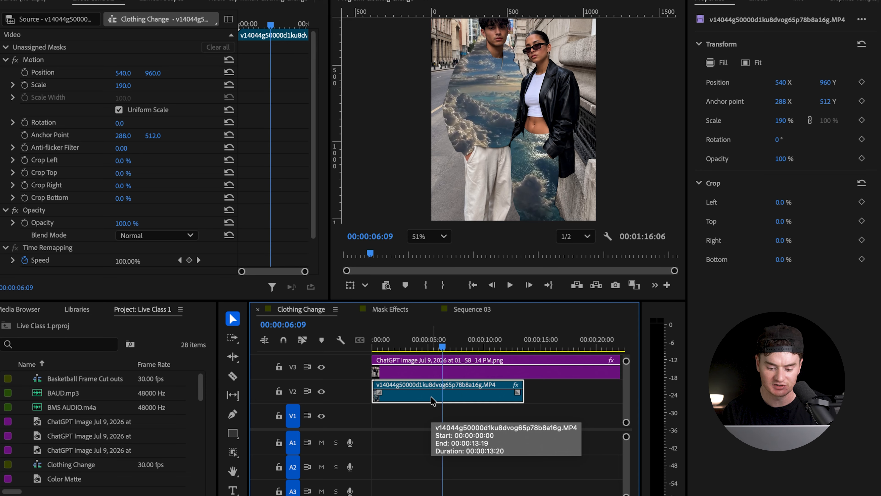
Set the cloud clip's scale to 130 and its position to 395, 830 so it fills the man's jacket.
left_click_drag(126, 86, 70, 74)
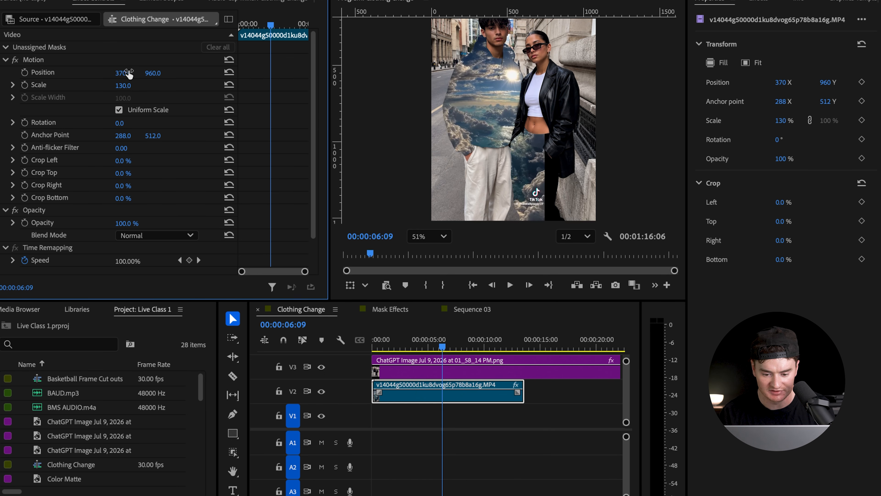
left_click_drag(153, 73, 122, 73)
left_click_drag(123, 73, 129, 74)
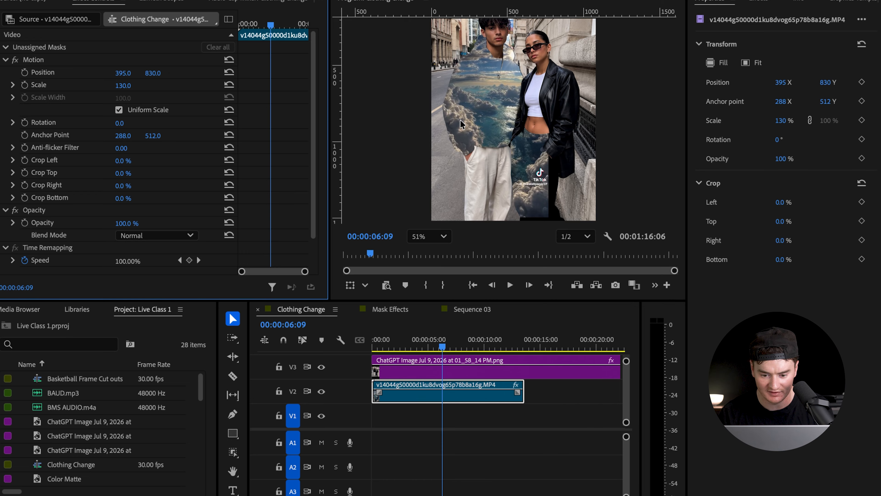
Trim both ends of the cloud clip to about 12 seconds, starting at the sequence start, and play it back.
key("space")
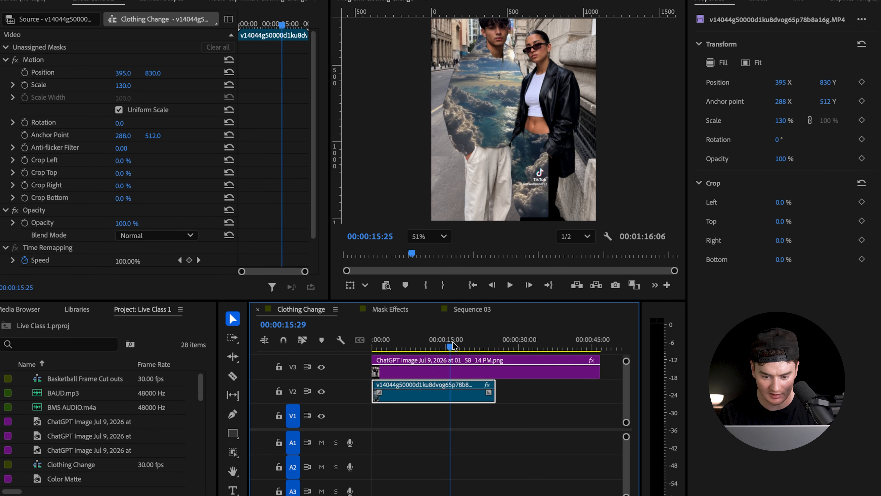
mouse_move(452, 347)
left_mouse_down()
mouse_move(439, 347)
mouse_move(462, 346)
left_mouse_up()
left_click_drag(494, 392, 457, 392)
left_click(453, 348)
left_click_drag(454, 348, 409, 338)
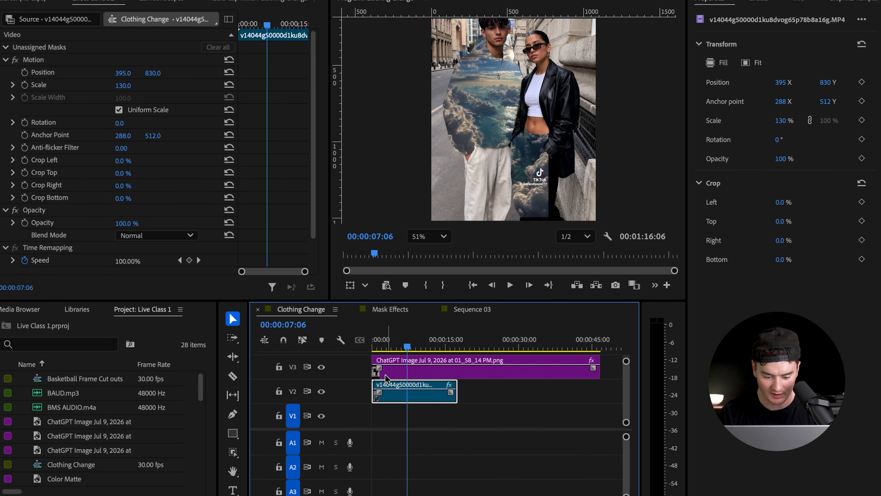
mouse_move(376, 384)
left_mouse_down()
mouse_move(402, 385)
mouse_move(383, 383)
left_mouse_up()
left_click(372, 341)
key("space")
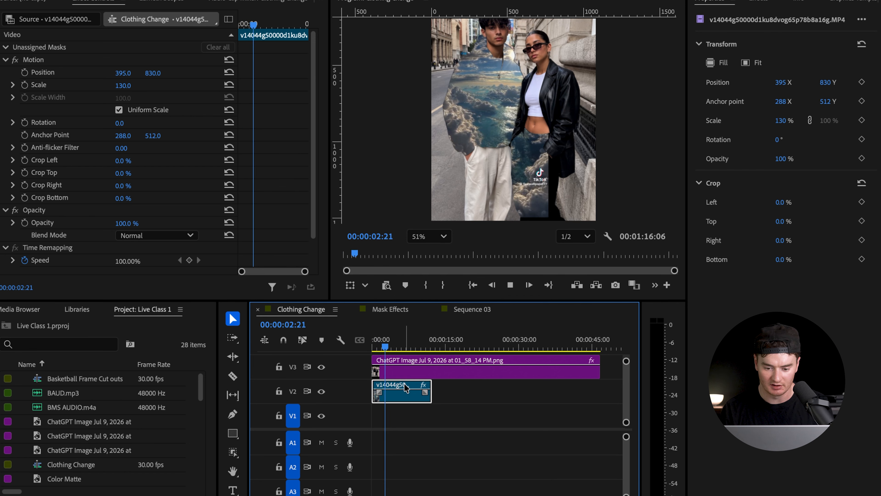
key("space")
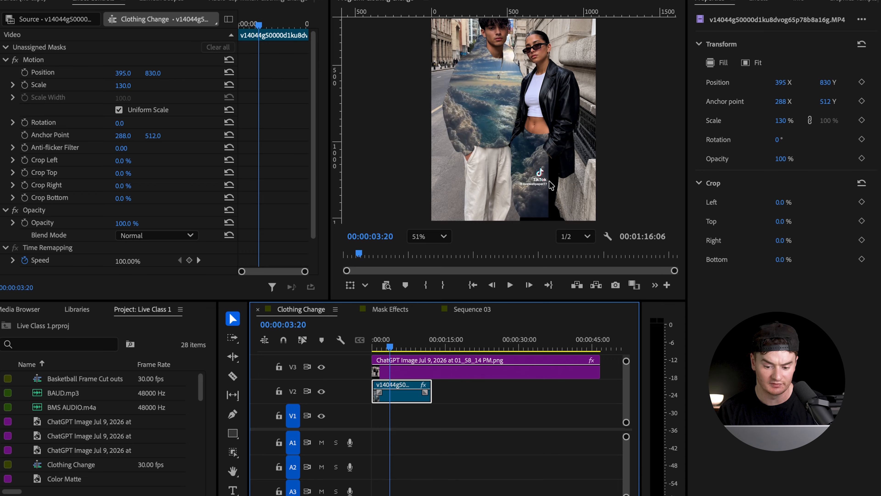
Draw a closed pen mask on the cloud clip loosely around the man's jacket, leaving out the woman's trousers.
left_click(238, 457)
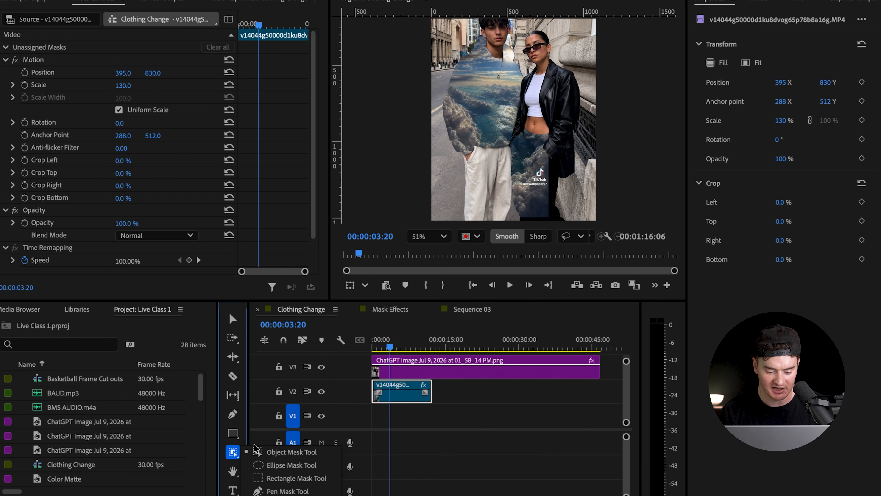
left_click(277, 490)
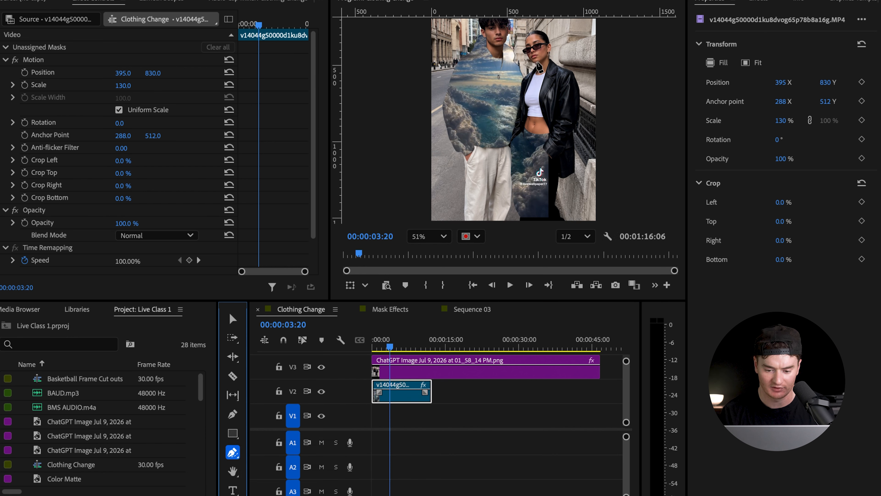
scroll(521, 123, "up", 4)
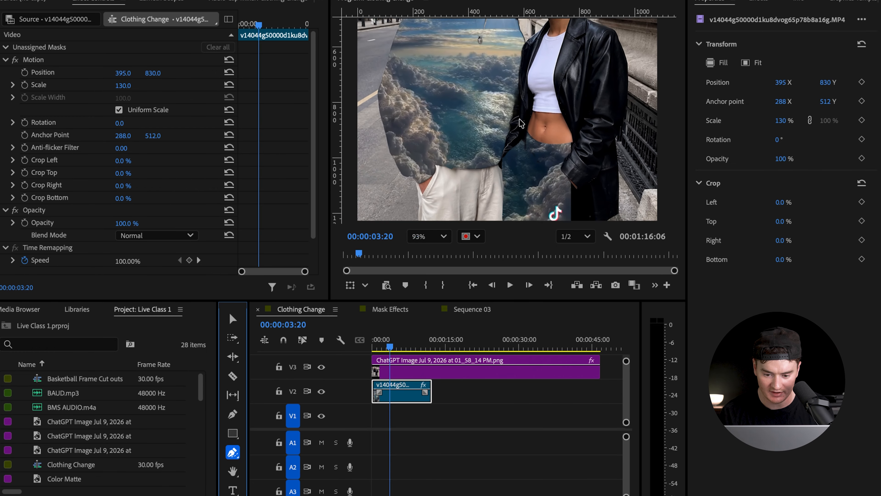
left_click(528, 42)
left_click(525, 75)
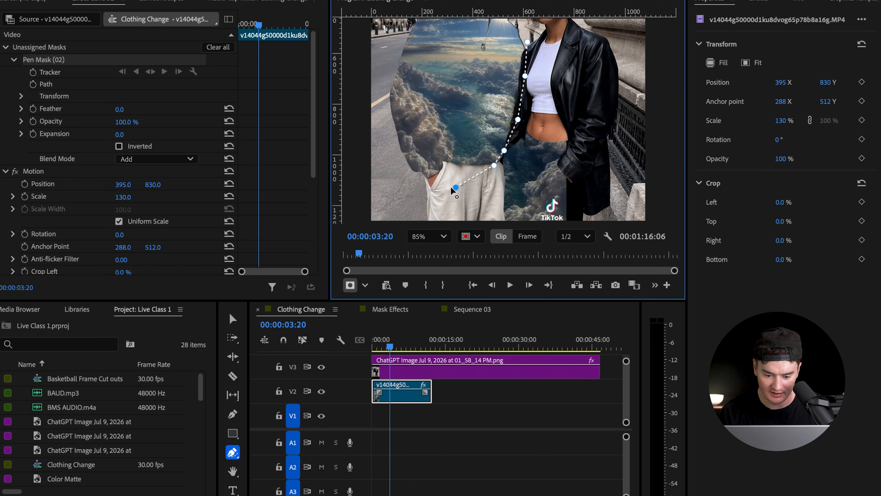
scroll(408, 177, "down", 4)
scroll(400, 122, "up", 4)
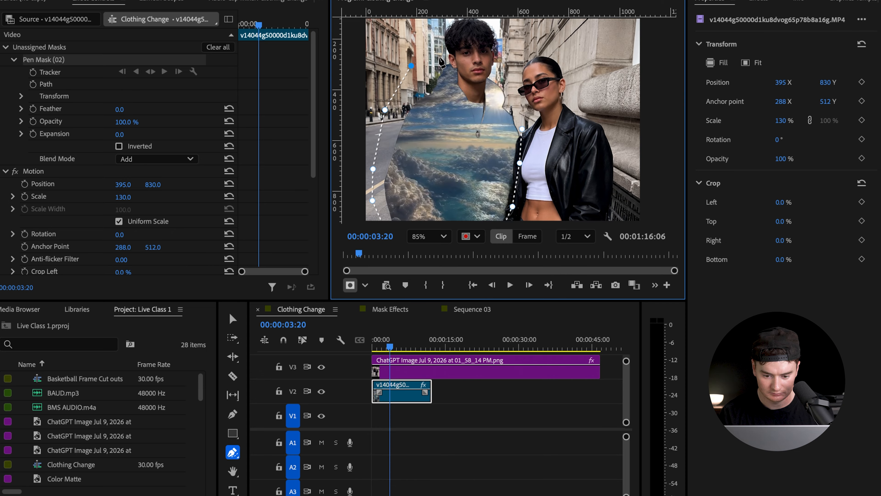
left_click(522, 128)
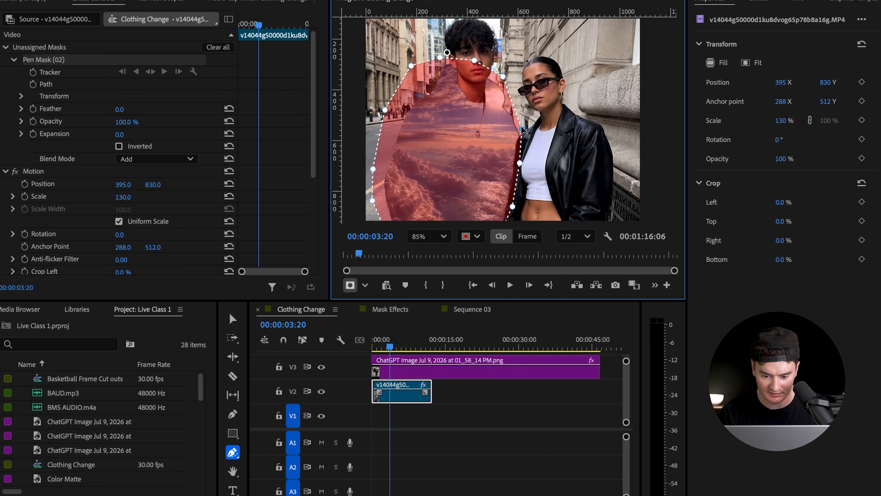
Assign the pen mask to the cloud clip's Opacity effect, deselect the clip, and fit the preview.
scroll(389, 139, "down", 5)
scroll(388, 141, "up", 2)
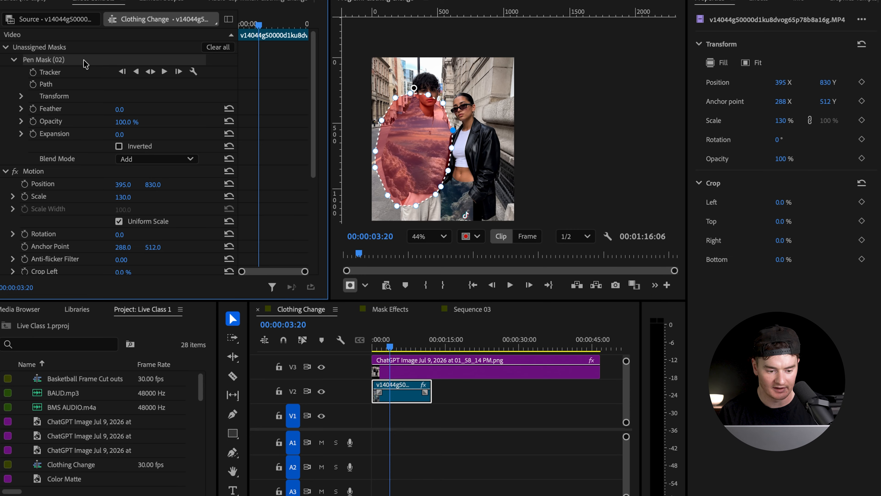
scroll(71, 246, "down", 4)
left_click_drag(61, 262, 61, 269)
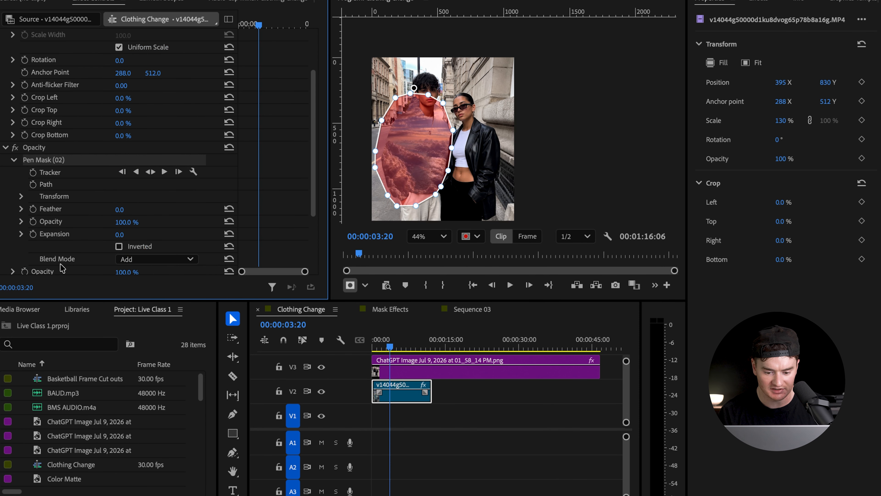
left_click(476, 452)
left_click(425, 253)
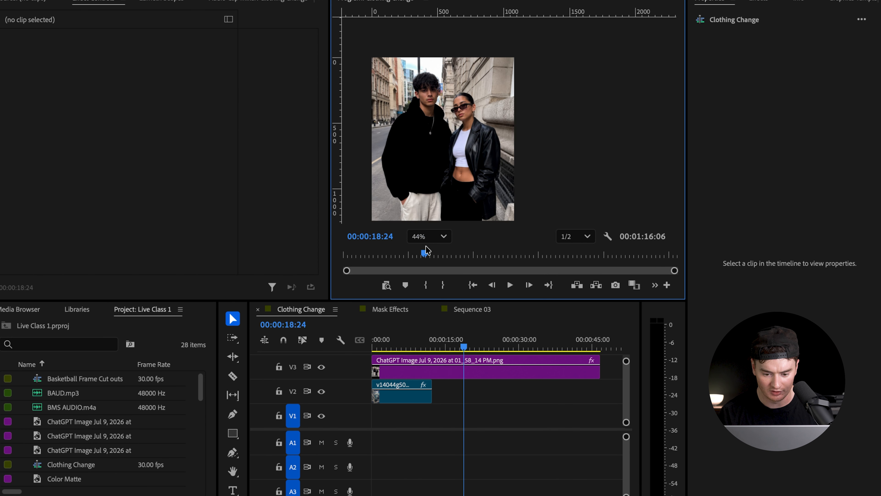
left_click(428, 237)
left_click(426, 255)
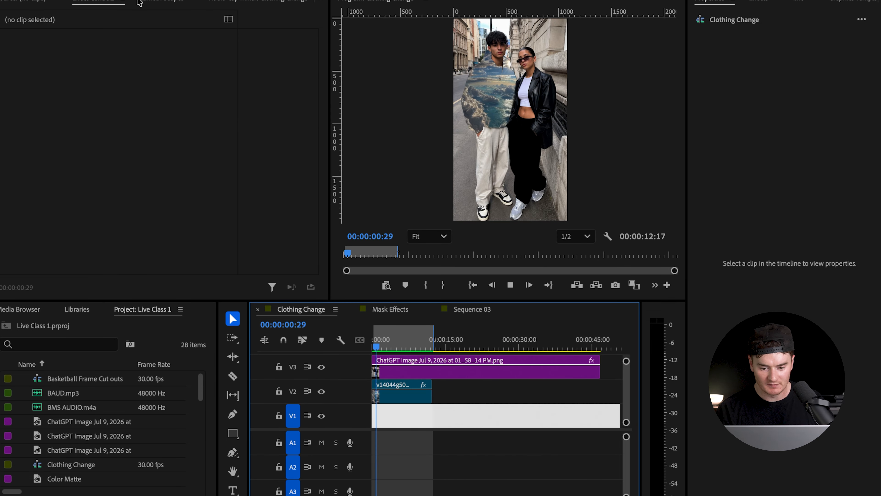
Inspect the cloud-filled jacket in the maximized program preview, then restore the workspace and fit the preview.
key("grave")
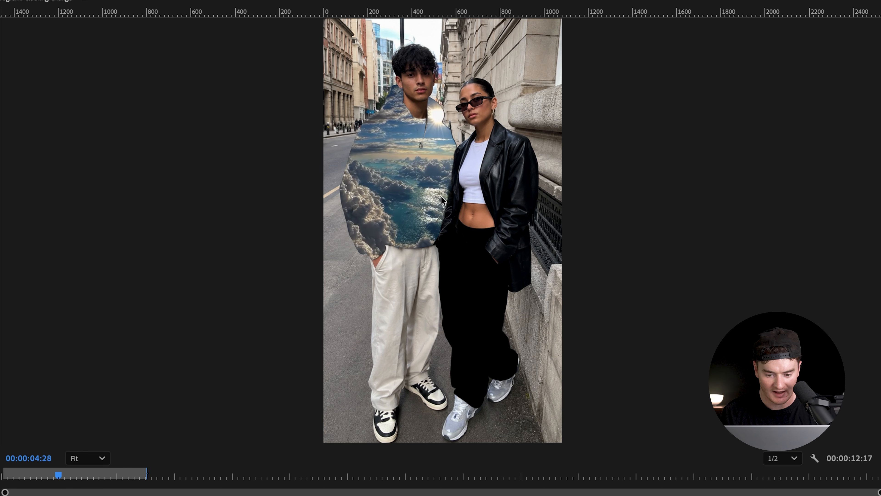
scroll(420, 147, "up", 2)
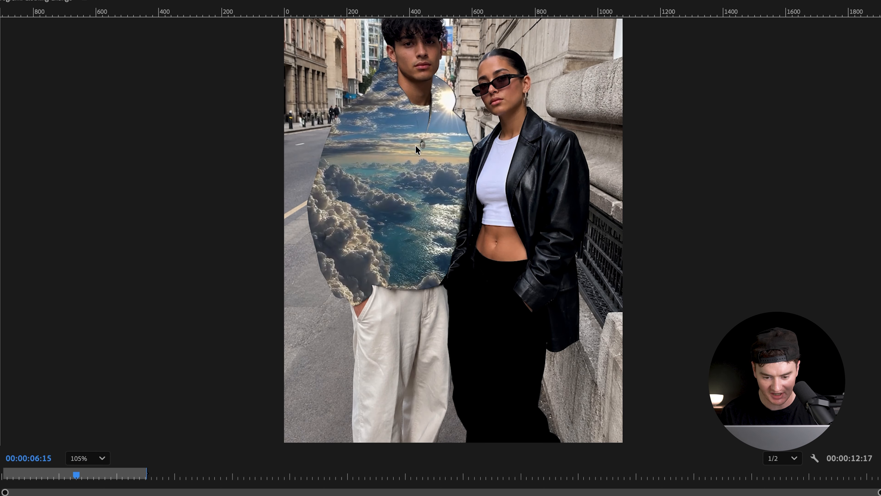
scroll(423, 157, "down", 4)
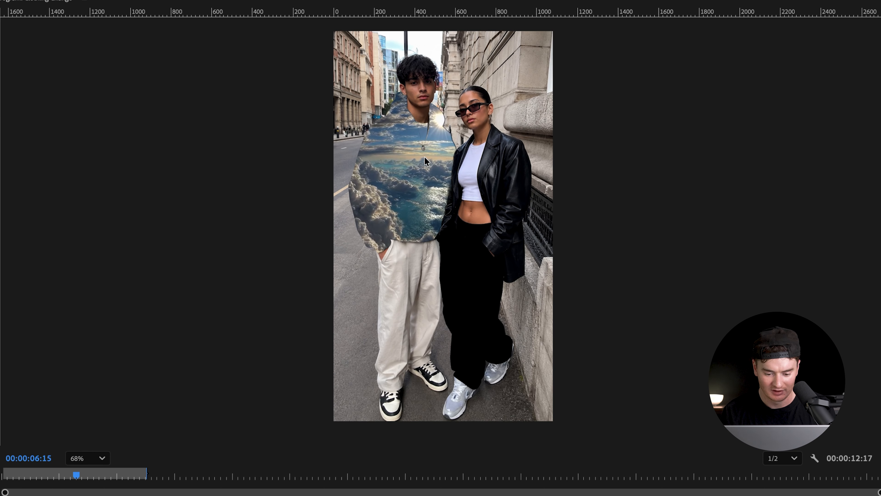
key("grave")
left_click(429, 236)
left_click(425, 251)
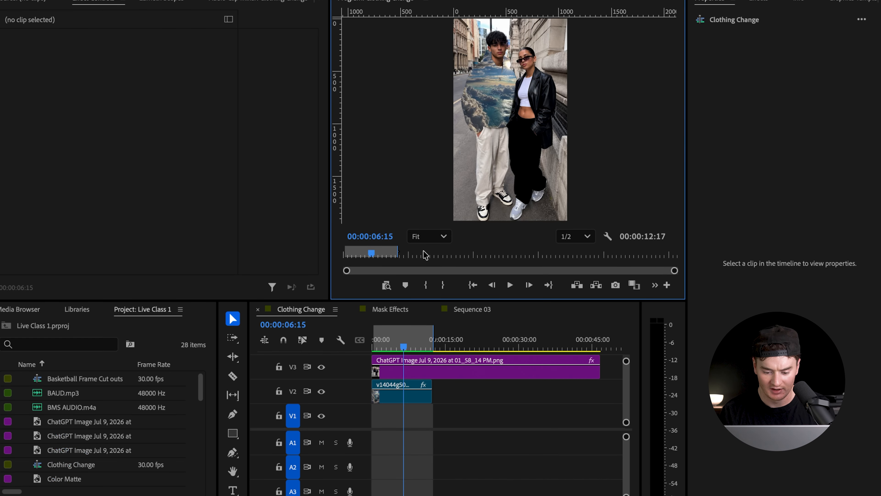
Place the sunset video on V1 beneath the cloud clip at the sequence start.
scroll(414, 405, "down", 3)
left_click_drag(460, 425, 378, 418)
key("backslash")
scroll(378, 418, "up", 5)
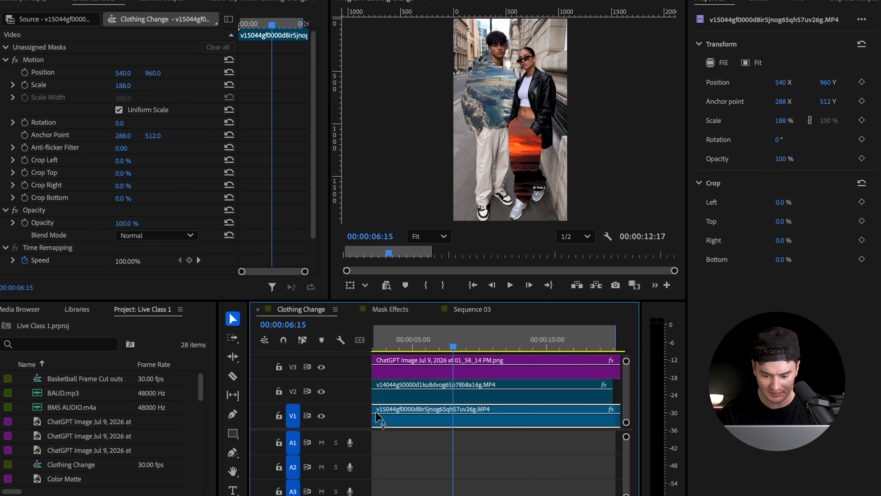
Set the sunset clip's horizontal position to 640 to center it in the woman's trousers and play it back.
left_click(388, 341)
mouse_move(138, 73)
left_mouse_down()
mouse_move(194, 73)
mouse_move(130, 73)
left_mouse_up()
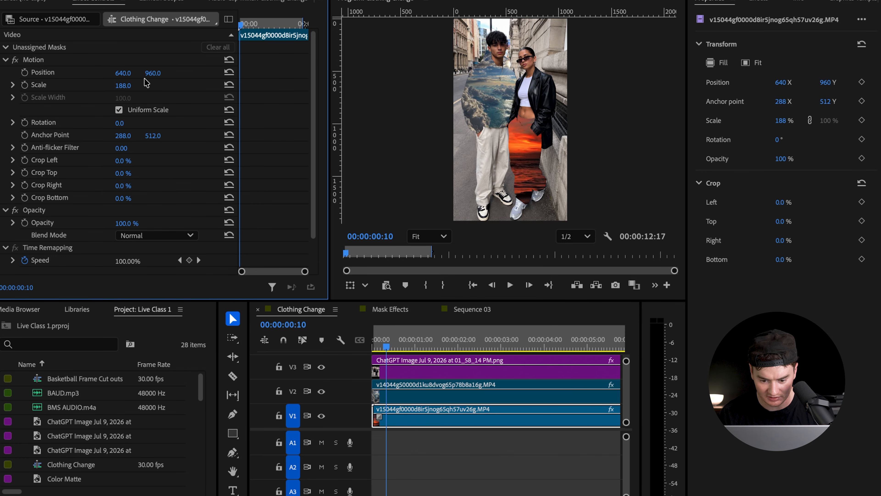
key("space")
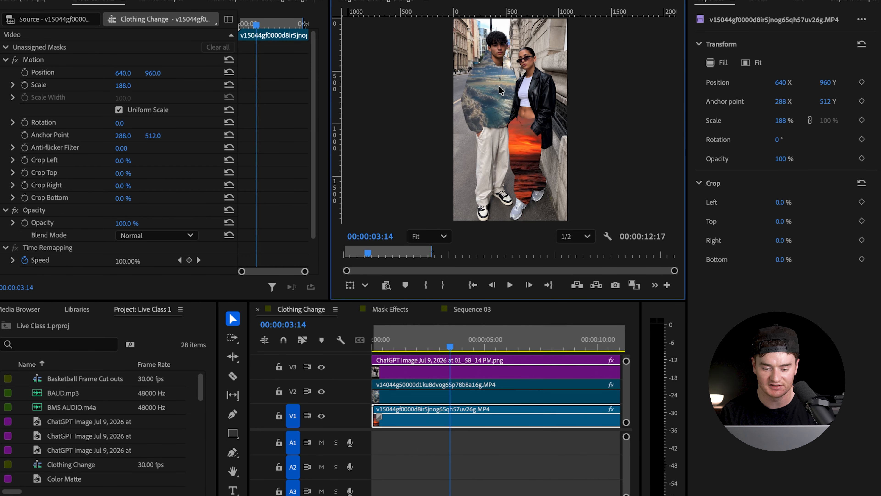
Play back the filled jacket and trousers in the maximized program preview, then restore the workspace and stop playback.
scroll(500, 90, "up", 1)
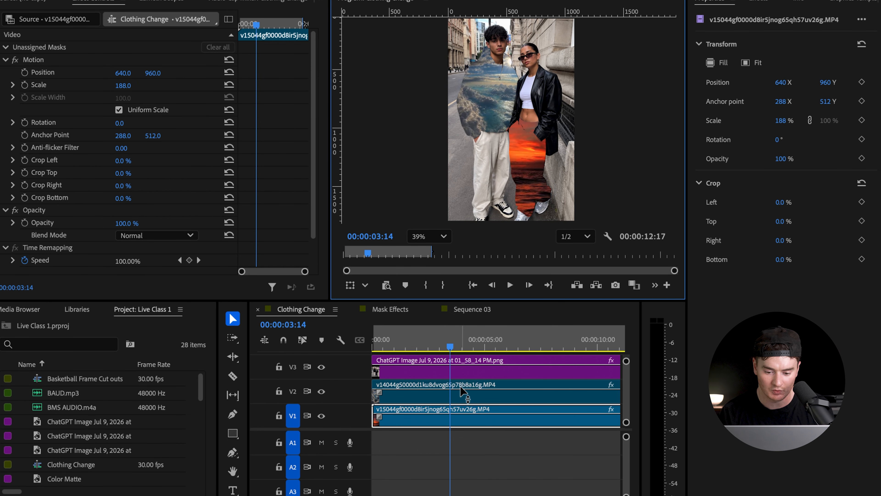
left_click(429, 236)
left_click(421, 342)
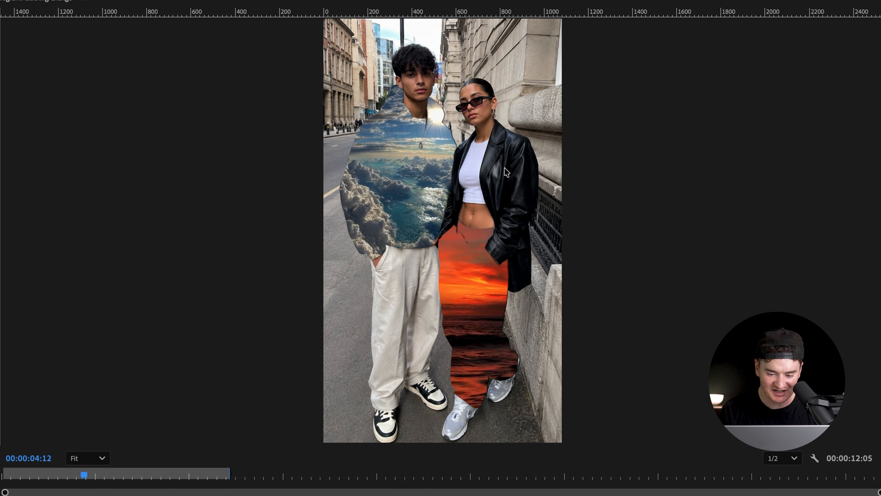
key("grave")
key("space")
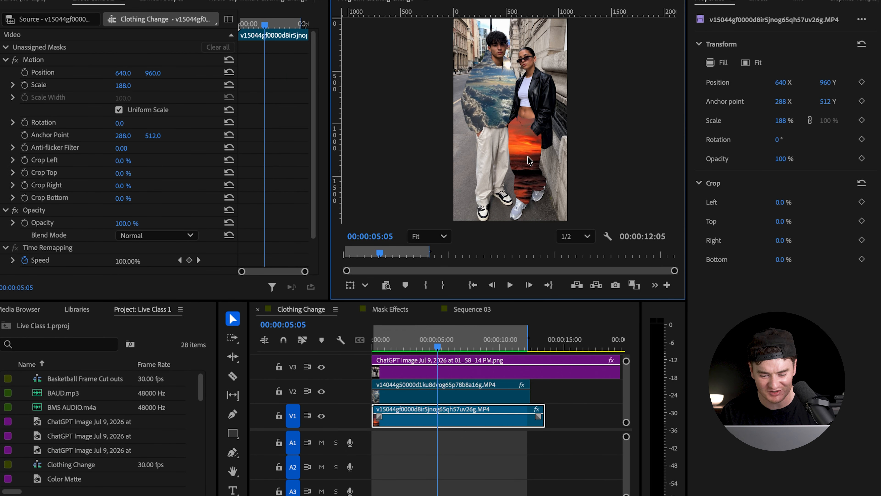
Move the sunset clip on V1 along the timeline, clear of the cloud clip.
scroll(527, 156, "up", 1)
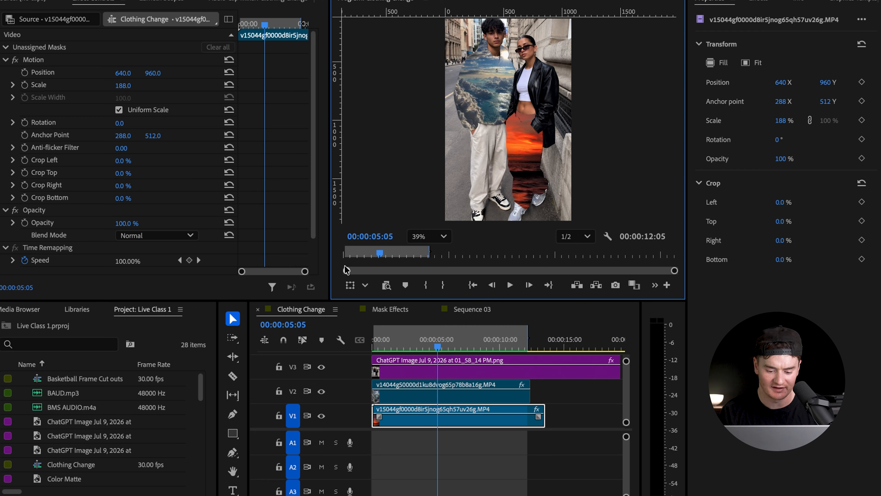
key("backslash")
left_click_drag(395, 412, 520, 412)
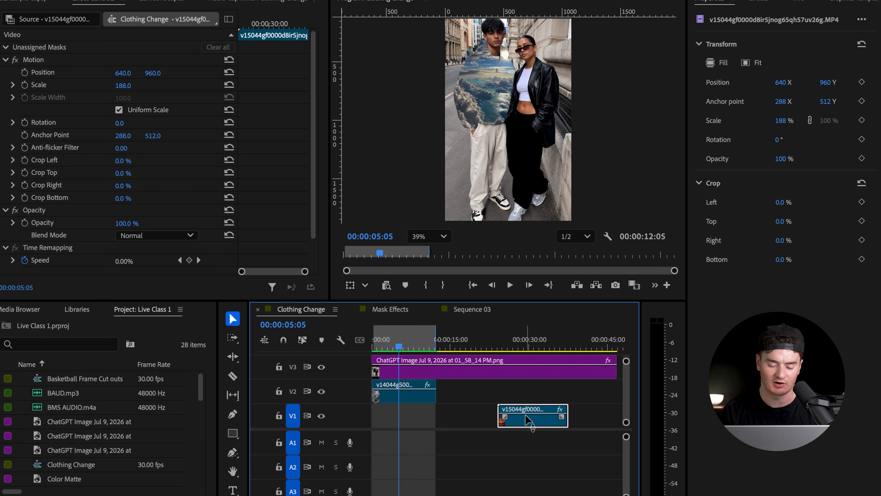
Detach the couple photo's object mask from Opacity by moving it into Unassigned Masks.
left_click(397, 363)
left_click(157, 222)
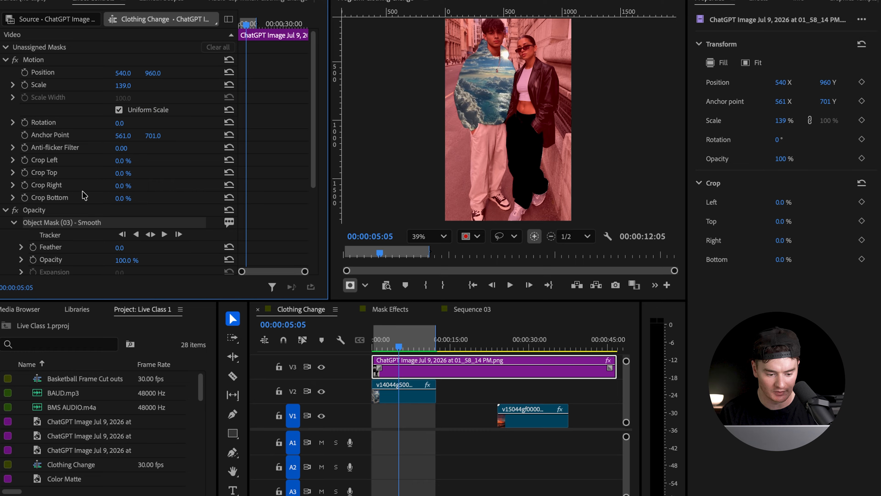
left_click_drag(64, 221, 65, 52)
Subtract the legs of the woman's trousers from the photo's object mask with a lasso selection.
left_click(517, 180)
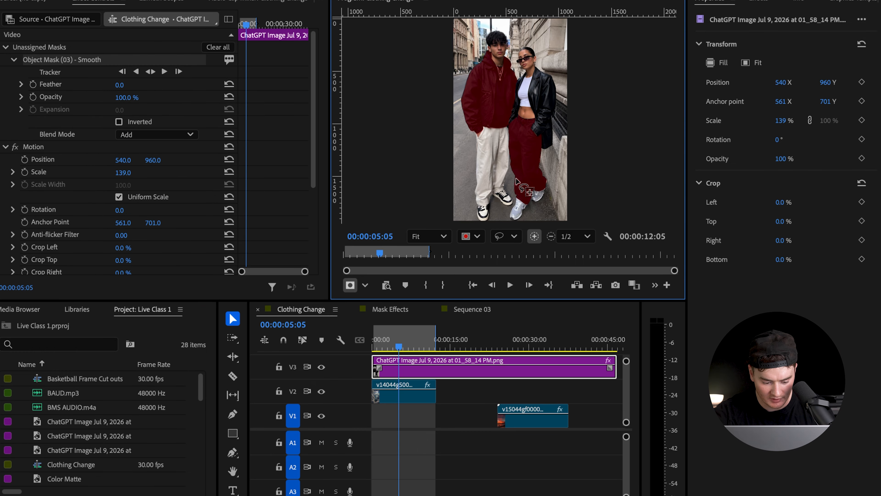
scroll(523, 188, "up", 1)
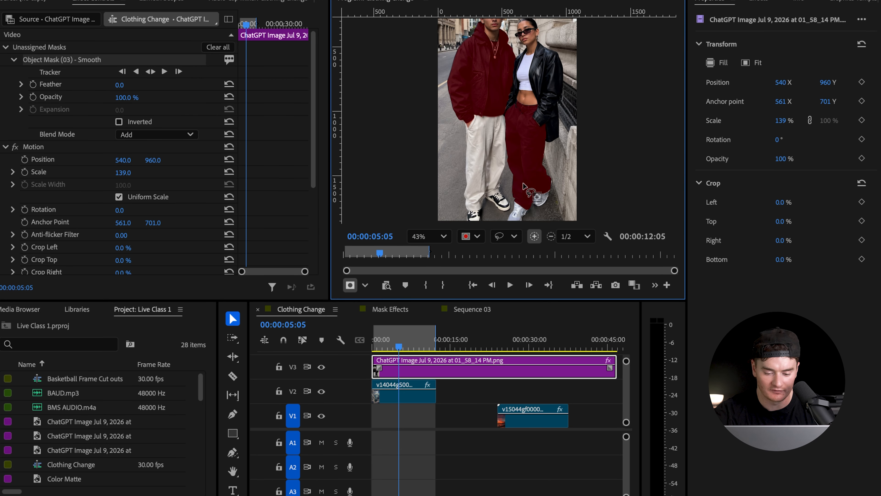
scroll(523, 186, "down", 3)
scroll(521, 145, "up", 2)
key("alt")
mouse_move(518, 121)
left_mouse_down()
mouse_move(511, 201)
mouse_move(529, 224)
mouse_move(555, 198)
mouse_move(538, 128)
mouse_move(520, 122)
left_mouse_up()
Subtract the remaining waistband area of the woman's trousers from the object mask and fit the preview.
scroll(536, 134, "up", 2)
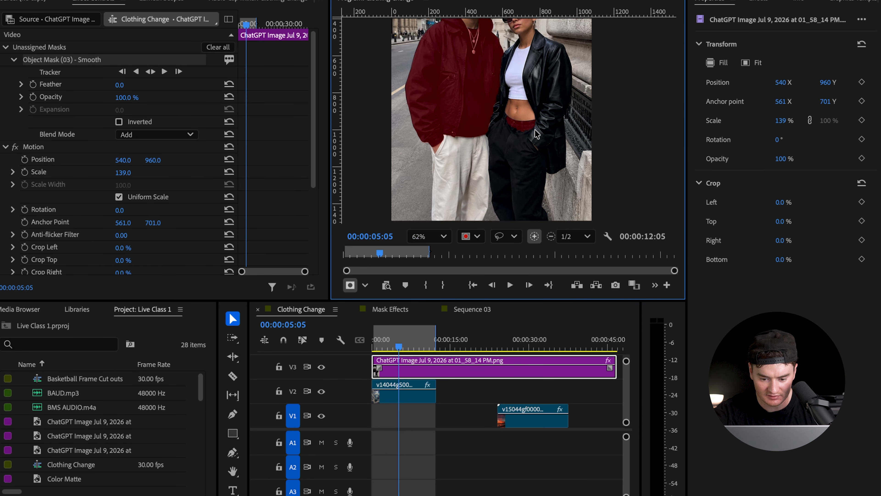
key("alt")
mouse_move(512, 111)
left_mouse_down()
mouse_move(528, 138)
mouse_move(548, 126)
mouse_move(512, 110)
left_mouse_up()
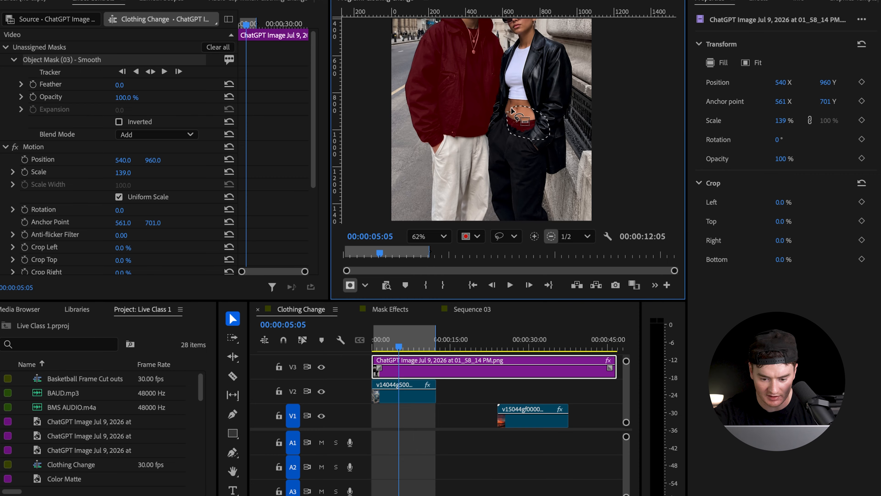
left_click_drag(512, 107, 509, 103)
left_click(430, 237)
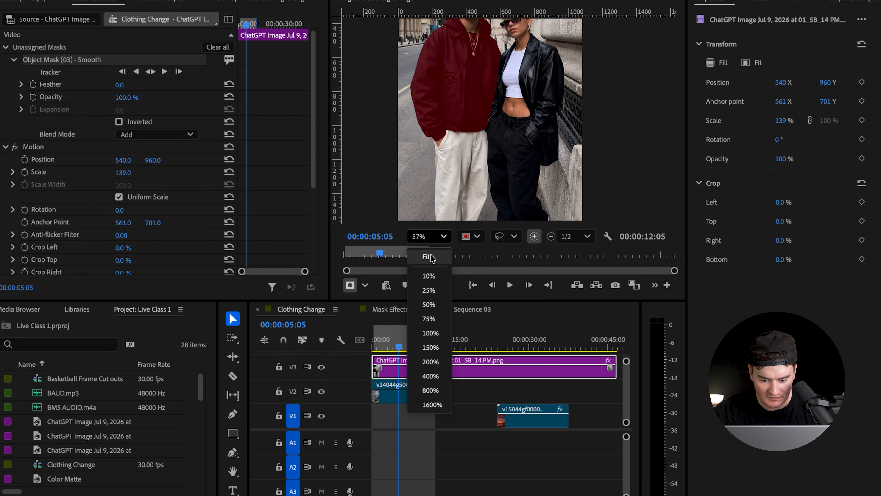
left_click(429, 256)
Add the woman's crop top and sunglasses to the object mask and fit the preview.
scroll(554, 90, "up", 3)
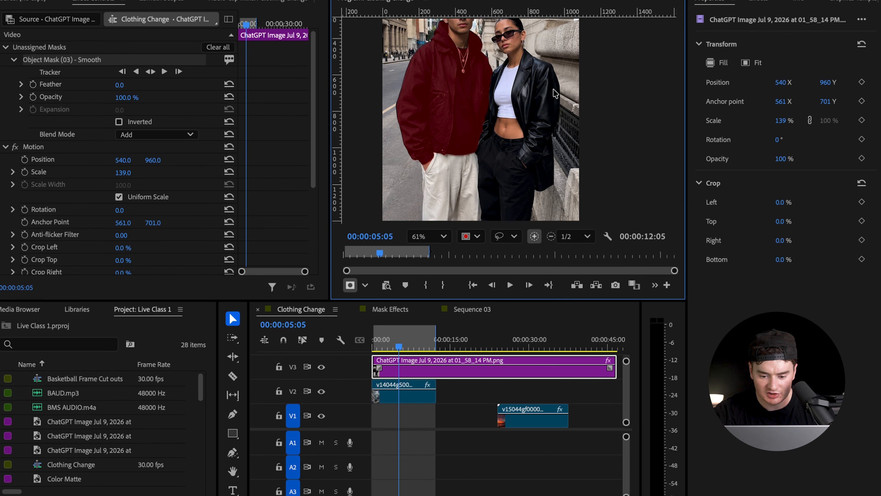
scroll(555, 93, "up", 1)
mouse_move(490, 82)
left_mouse_down()
mouse_move(474, 106)
mouse_move(479, 128)
mouse_move(507, 130)
mouse_move(510, 70)
mouse_move(490, 64)
mouse_move(510, 52)
mouse_move(436, 75)
mouse_move(436, 92)
mouse_move(528, 58)
left_mouse_up()
scroll(510, 59, "up", 4)
scroll(529, 66, "down", 5)
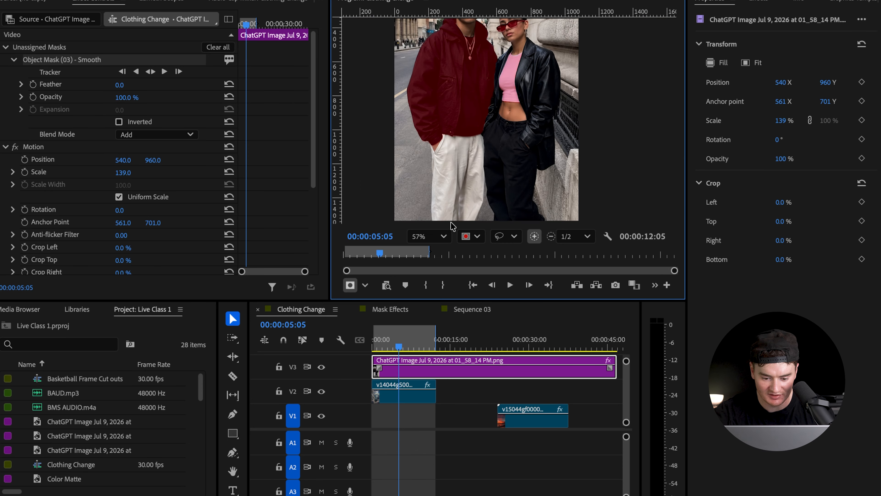
left_click(447, 235)
left_click(446, 256)
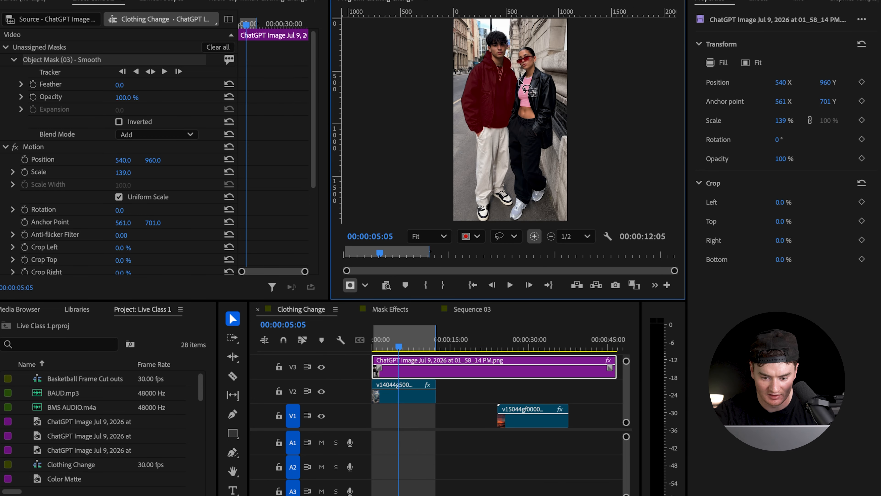
Assign the edited object mask back to the photo's Opacity and invert it.
left_click(113, 63)
left_click_drag(101, 260, 84, 183)
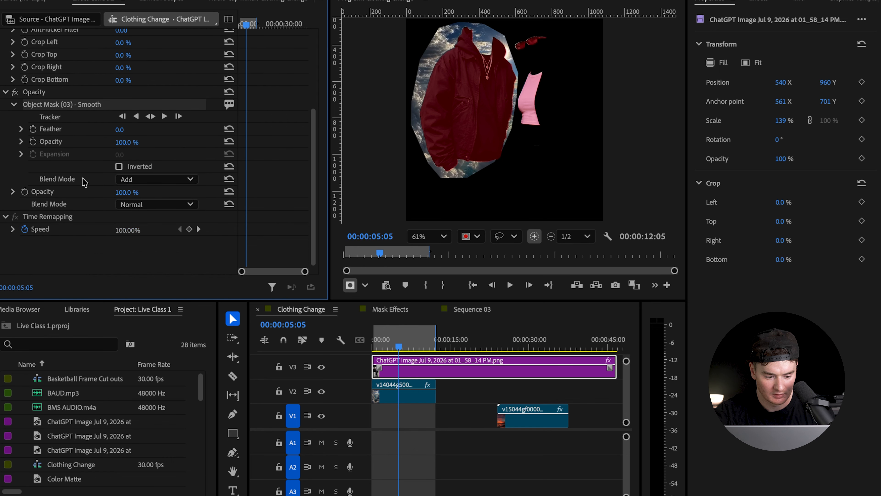
left_click(119, 166)
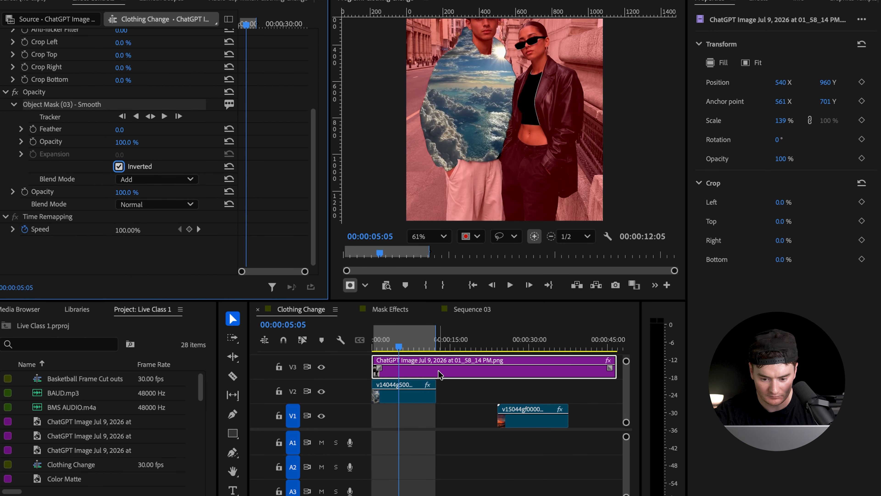
Return the sunset clip to the sequence start on V1 and set its horizontal position to 940 and scale to 132.
left_click(517, 423)
left_click_drag(516, 424, 391, 426)
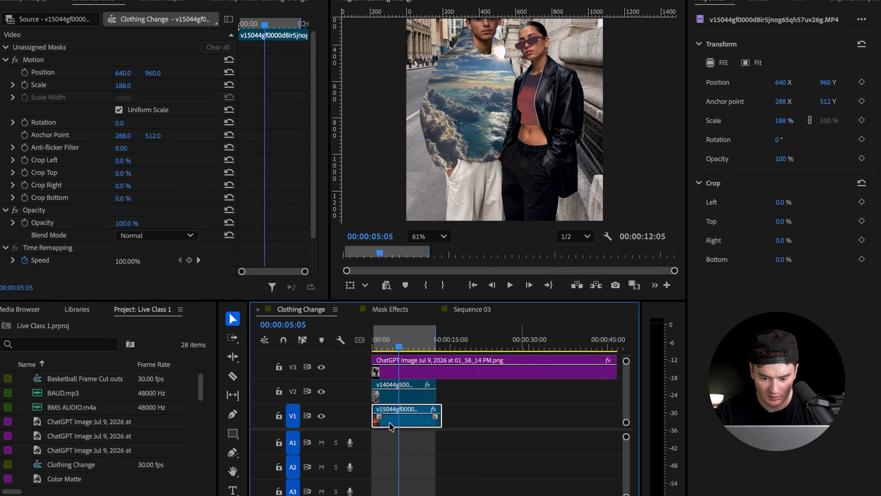
left_click_drag(123, 73, 149, 73)
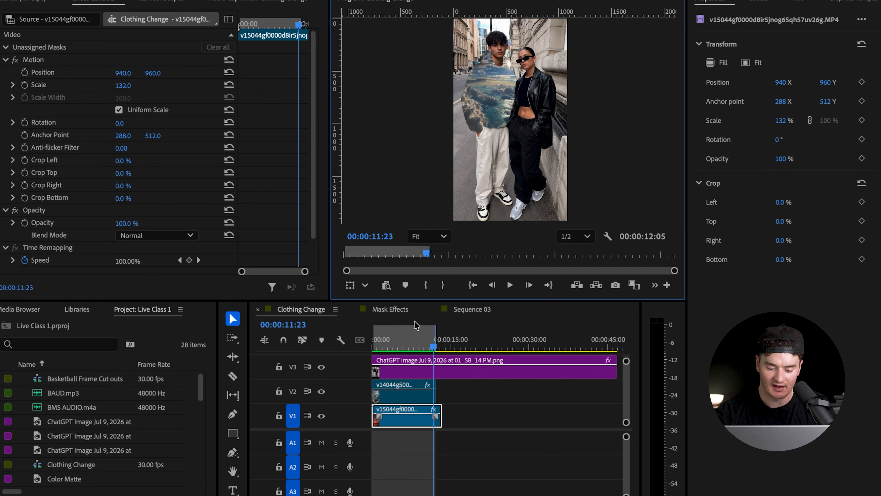
left_click(402, 326)
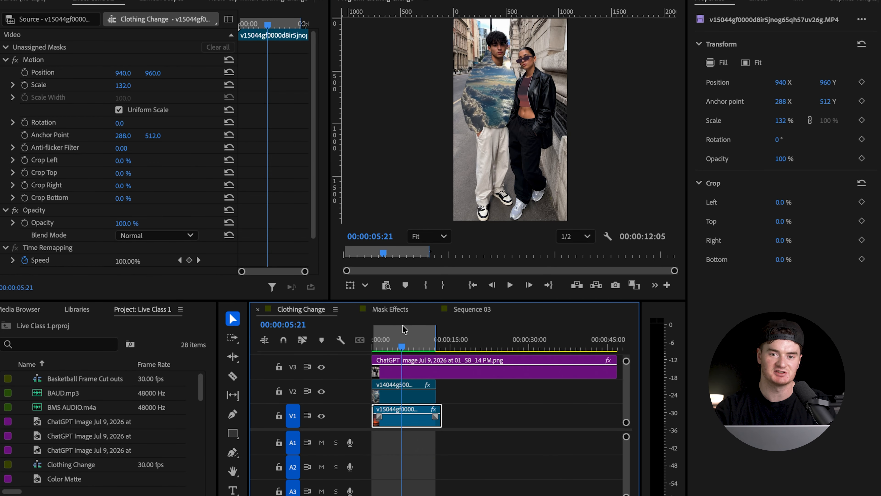